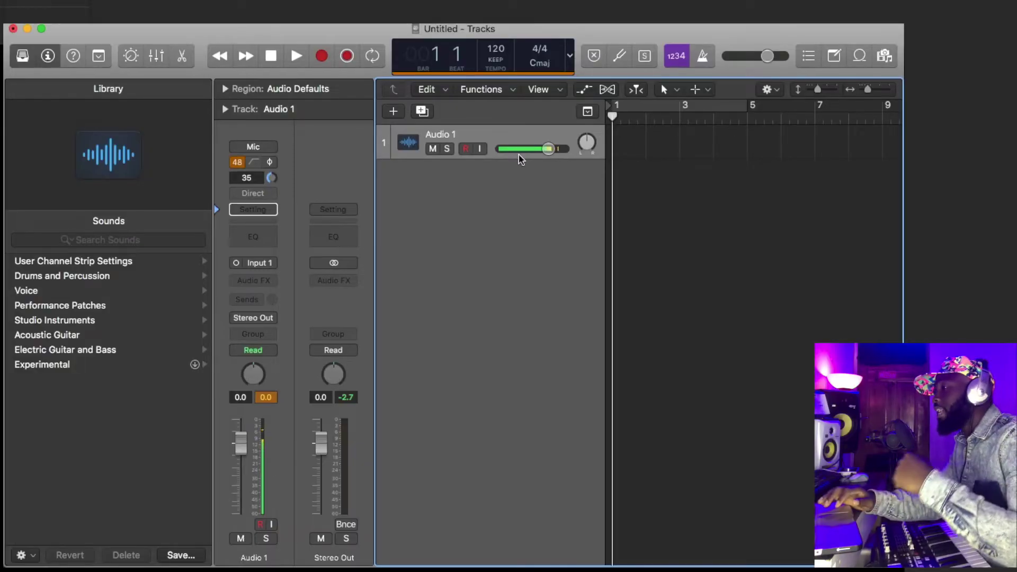
Set up a new Software Instrument track with the EXS24 (Sampler) Stereo instrument.
{"action": "left_click", "coordinate": [394, 112]}
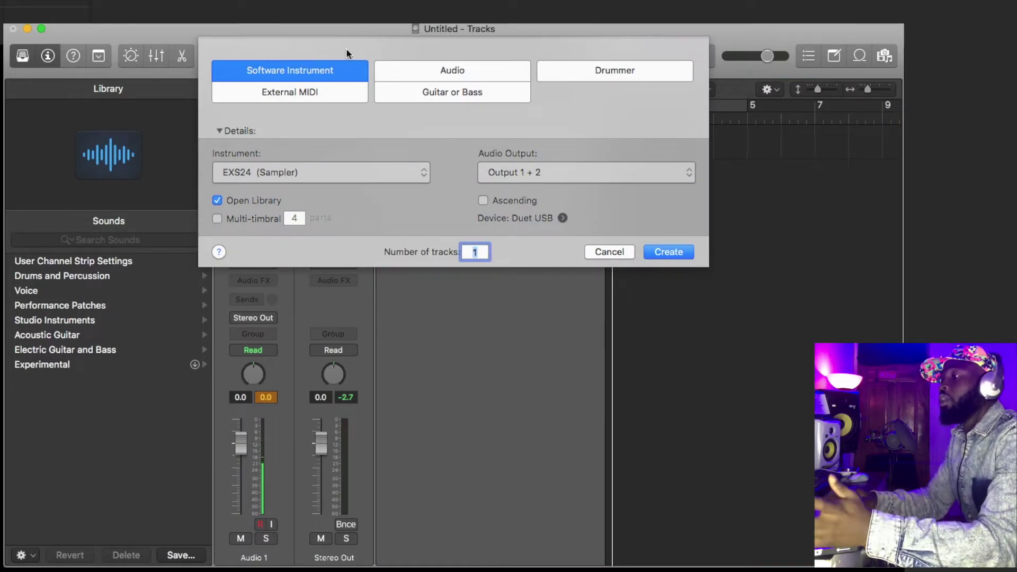
{"action": "left_click", "coordinate": [273, 169]}
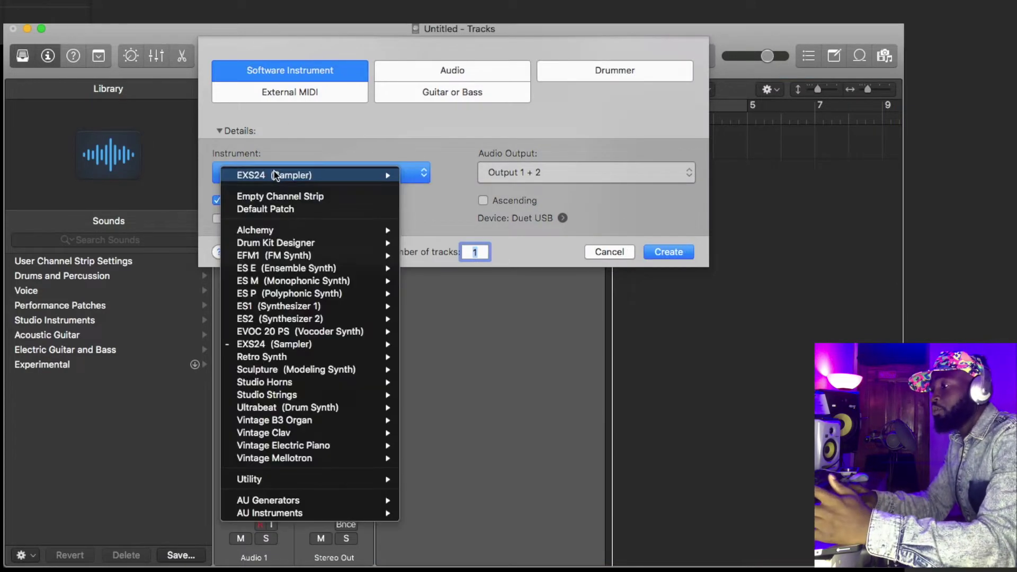
{"action": "left_click", "coordinate": [283, 143]}
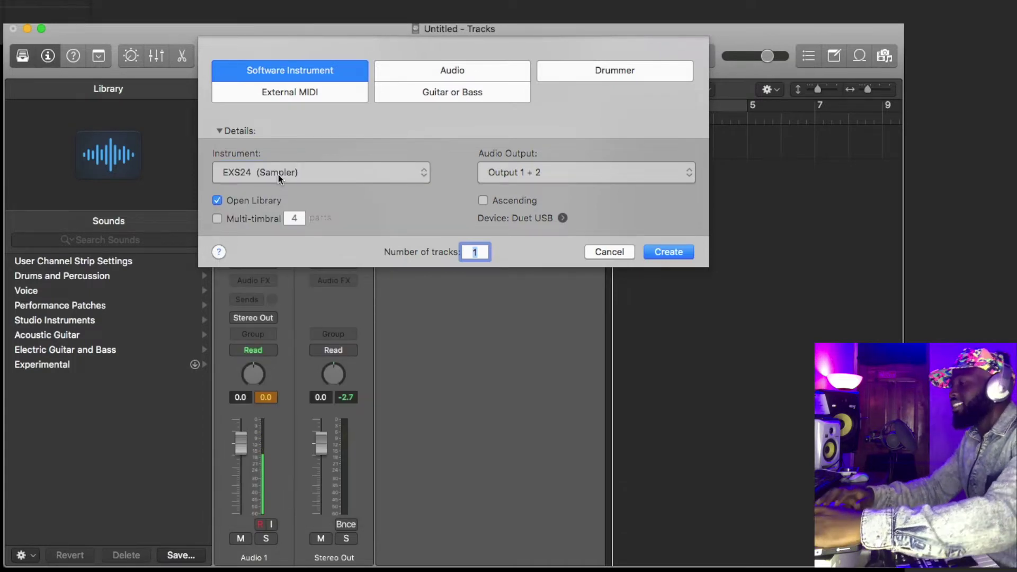
{"action": "left_click", "coordinate": [278, 177]}
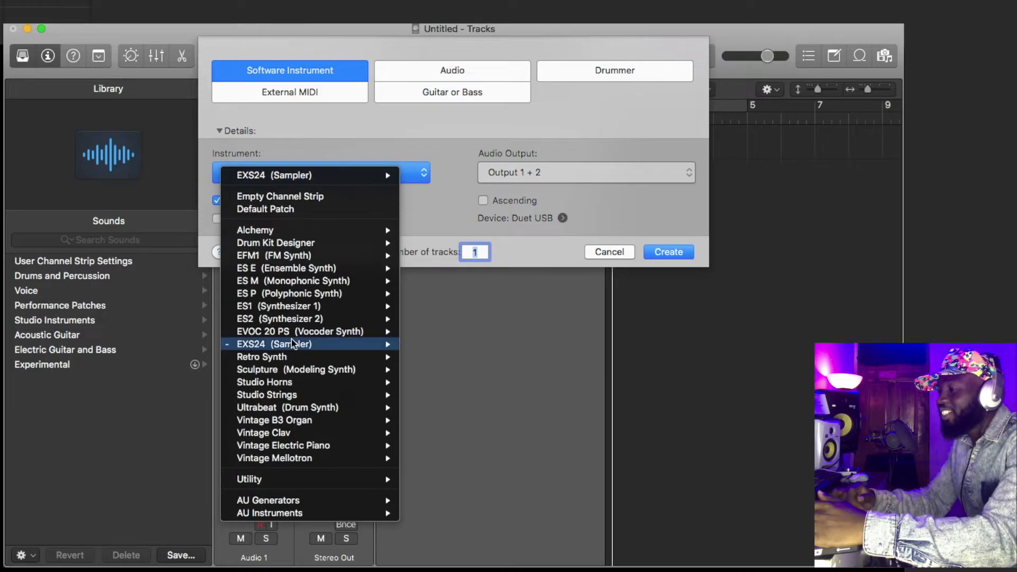
{"action": "mouse_move", "coordinate": [293, 344]}
{"action": "left_click", "coordinate": [433, 358]}
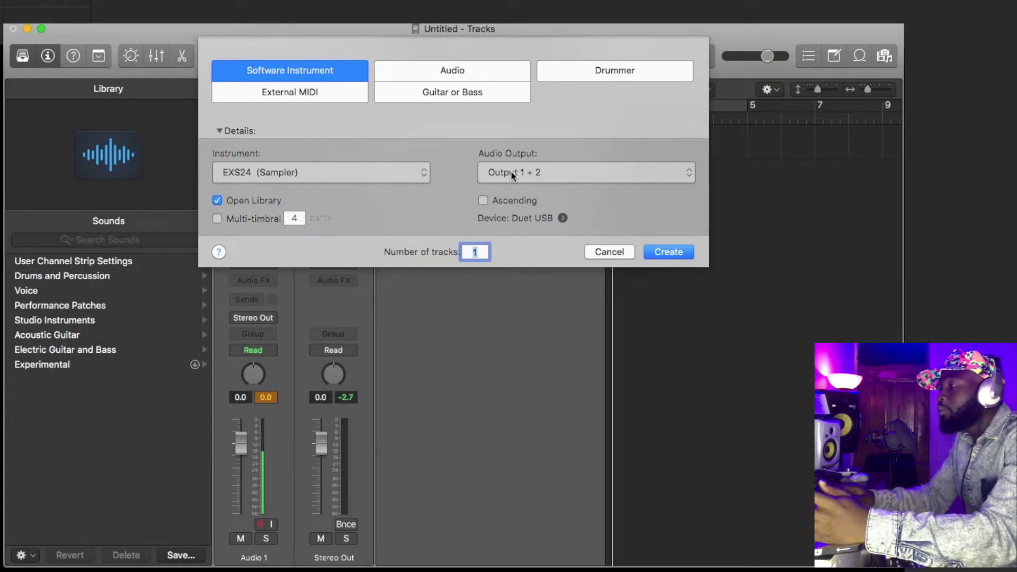
Create the Inst 1 track and open its EXS24 plugin on Factory Default.
{"action": "left_click", "coordinate": [668, 252]}
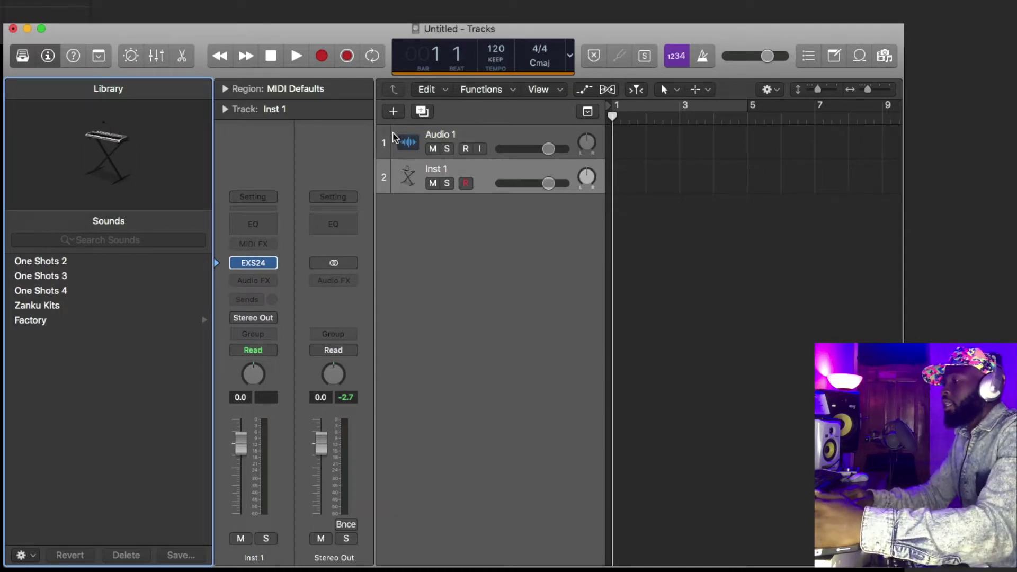
{"action": "left_click", "coordinate": [255, 267]}
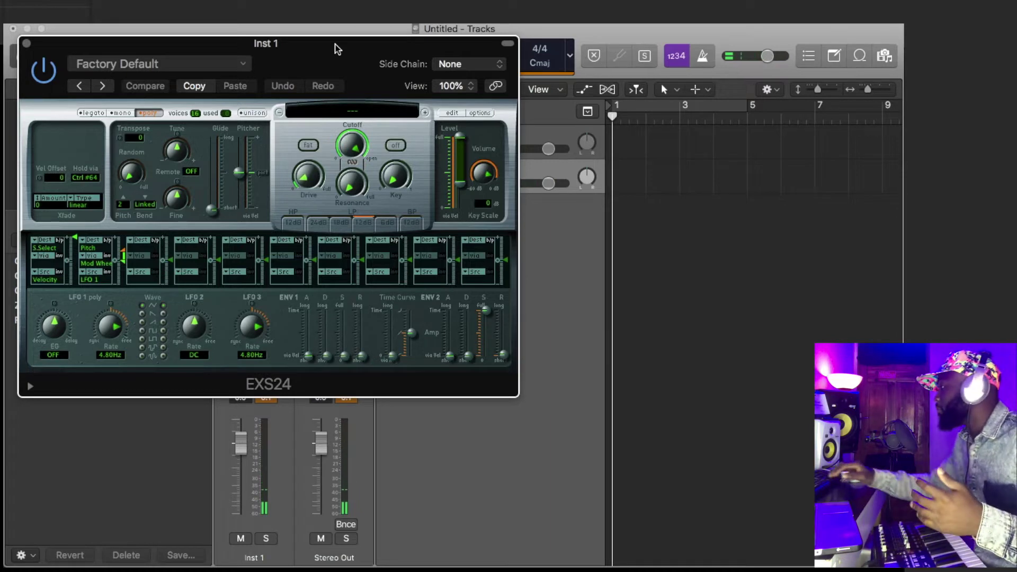
Open the EXS24 Instrument Editor and choose Zone > Load Multiple Samples.
{"action": "left_click_drag", "start_coordinate": [334, 49], "coordinate": [606, 112]}
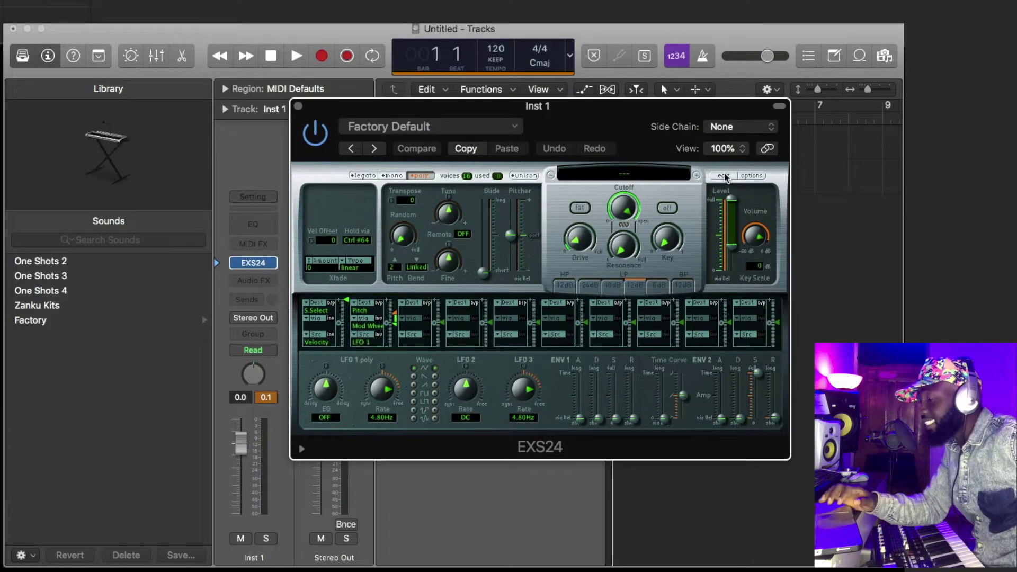
{"action": "left_click", "coordinate": [724, 175]}
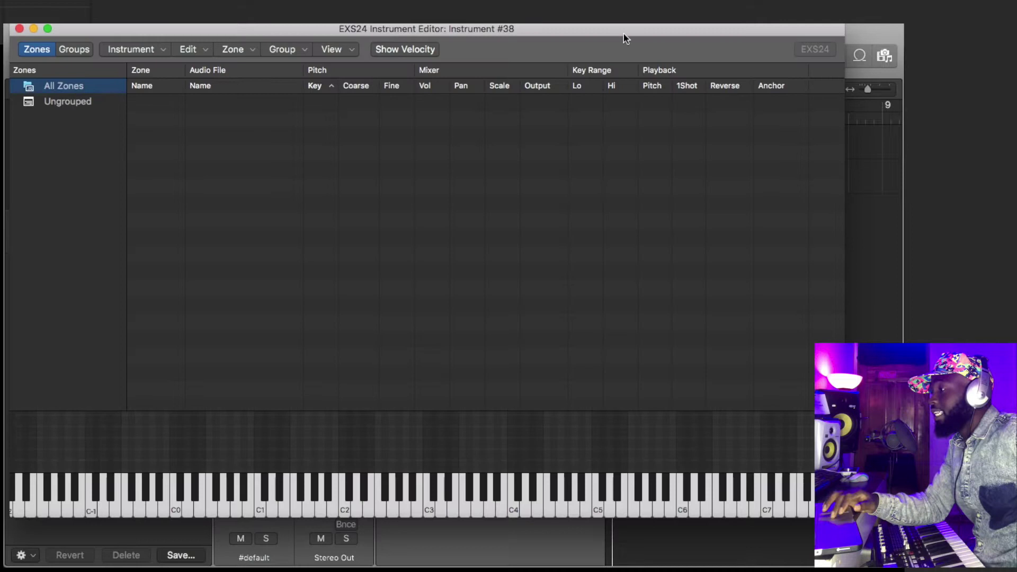
{"action": "mouse_move", "coordinate": [634, 33]}
{"action": "left_mouse_down"}
{"action": "mouse_move", "coordinate": [651, 50]}
{"action": "mouse_move", "coordinate": [652, 38]}
{"action": "left_mouse_up"}
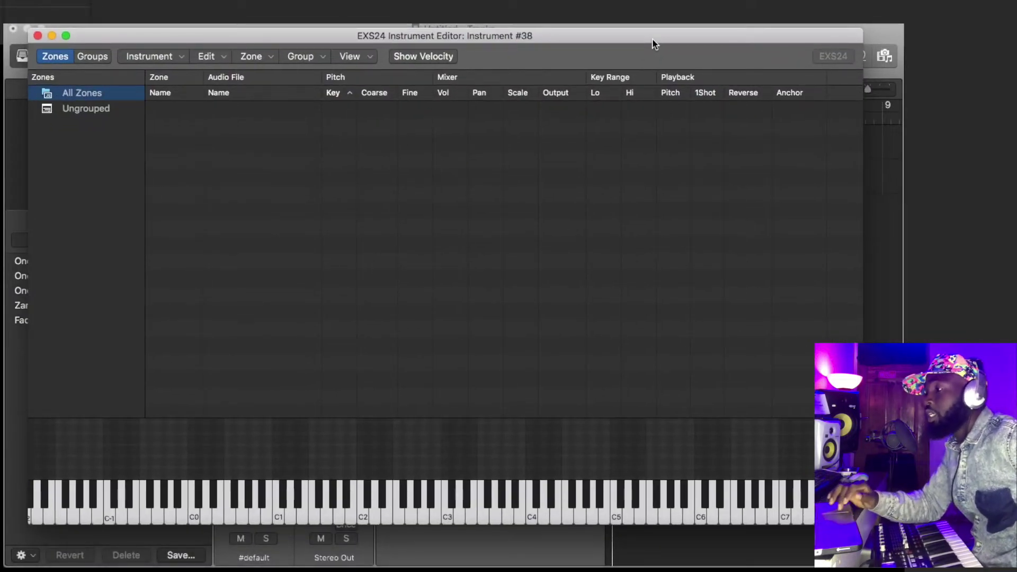
{"action": "left_click", "coordinate": [258, 58]}
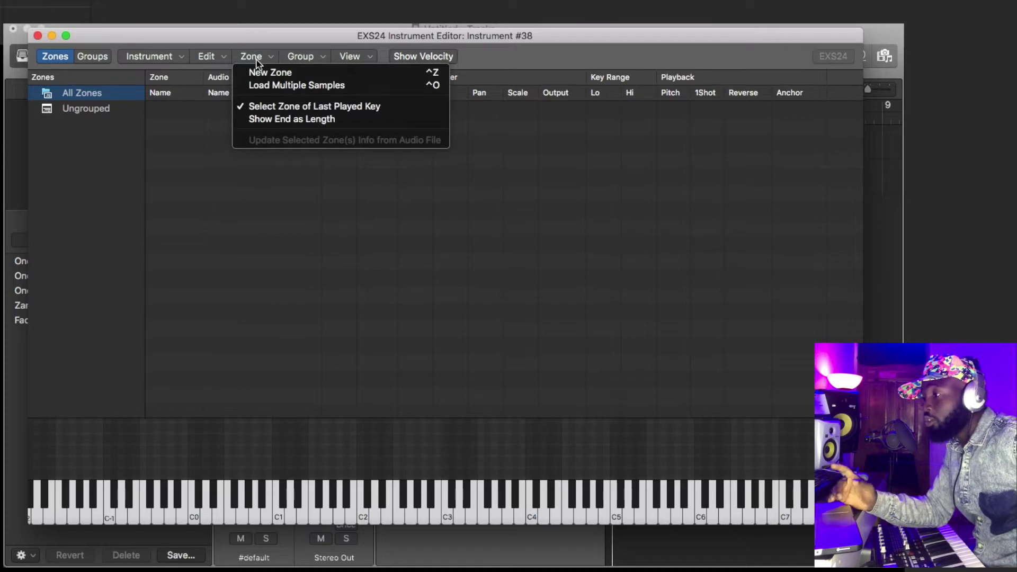
{"action": "left_click", "coordinate": [259, 36]}
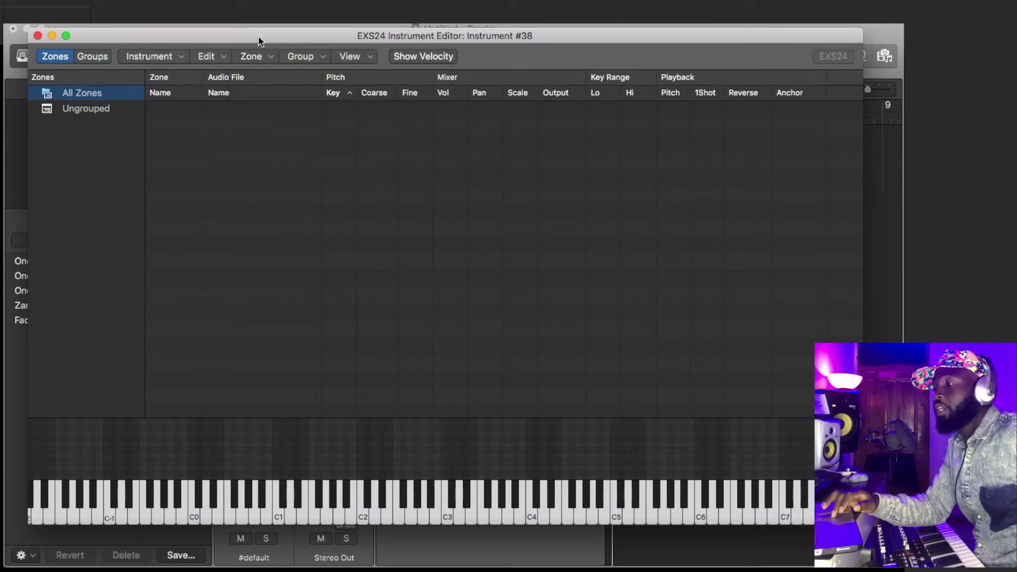
{"action": "left_click", "coordinate": [251, 56]}
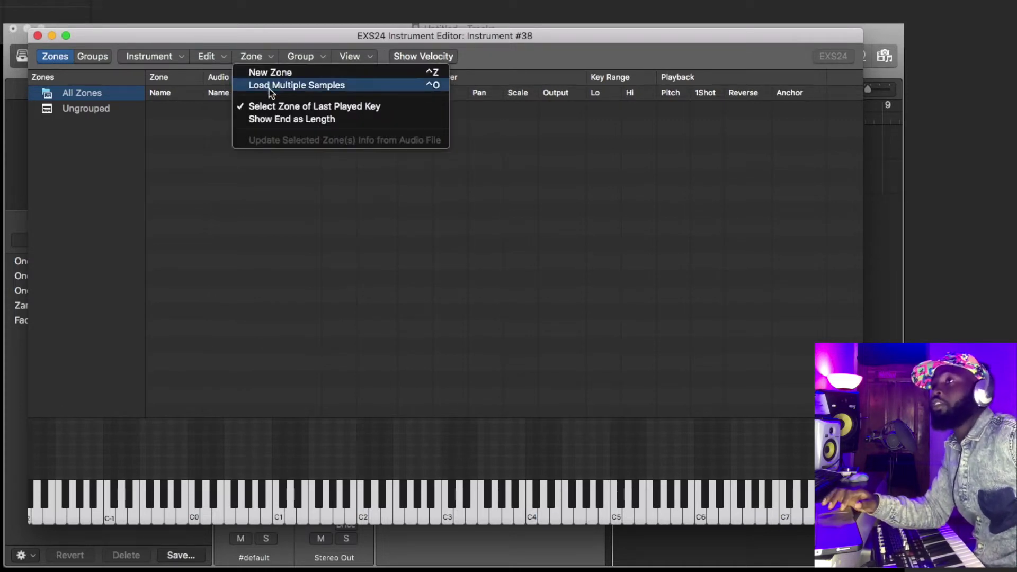
{"action": "left_click", "coordinate": [271, 86]}
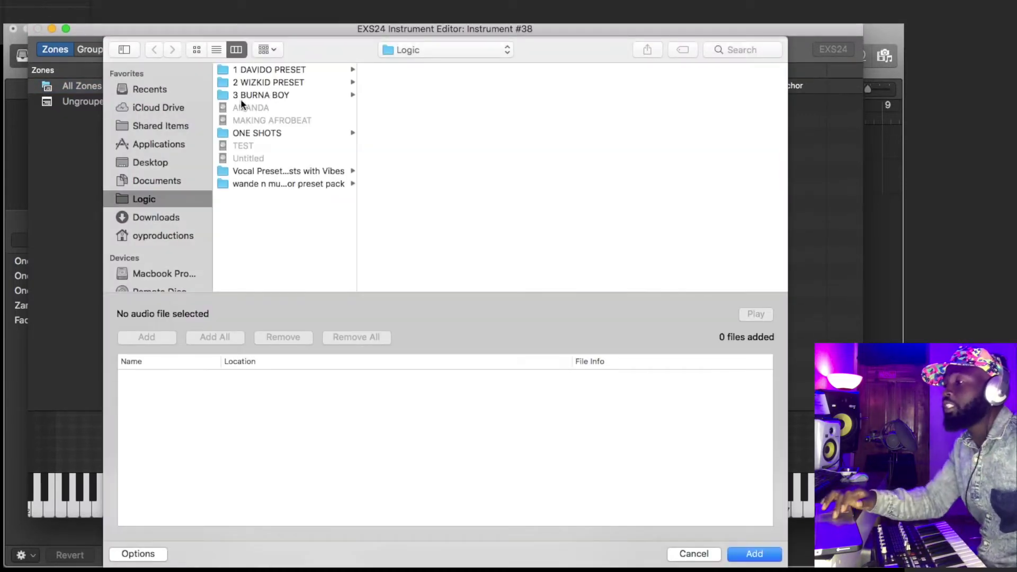
Browse to Desktop > producer pack > One Shots > Kicks and add all ten kick WAVs.
{"action": "left_click", "coordinate": [154, 167]}
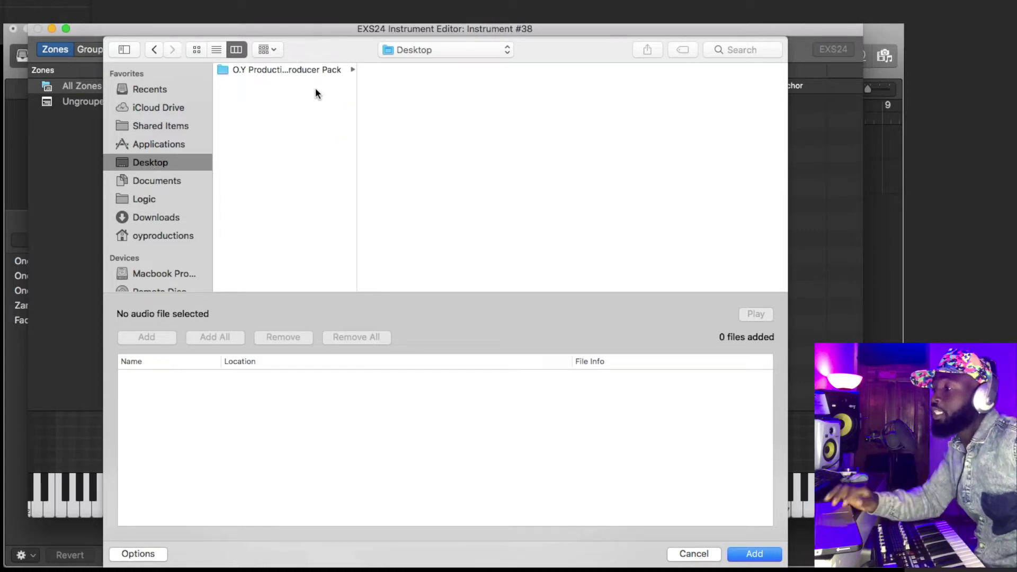
{"action": "left_click", "coordinate": [309, 71]}
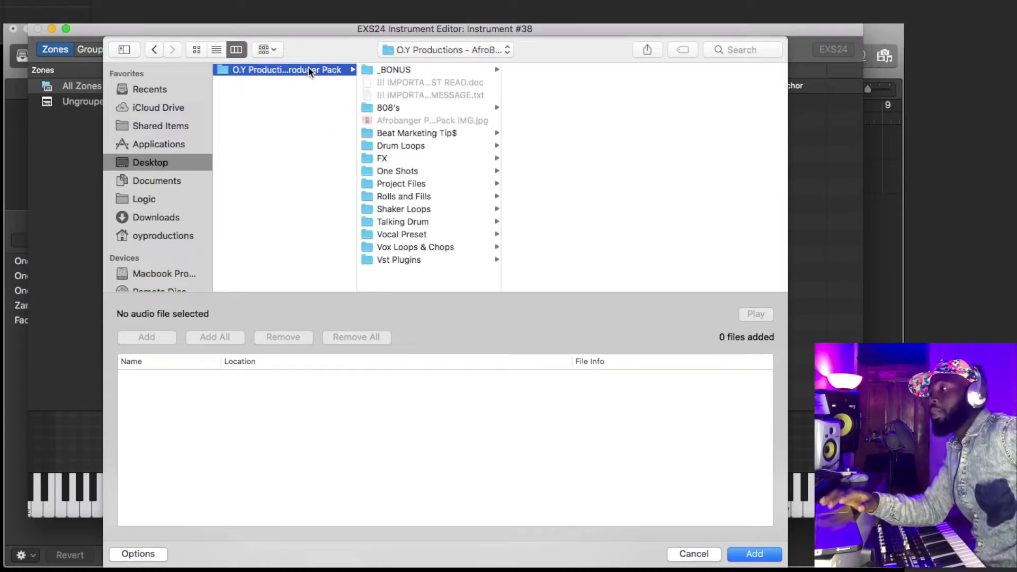
{"action": "left_click", "coordinate": [418, 170]}
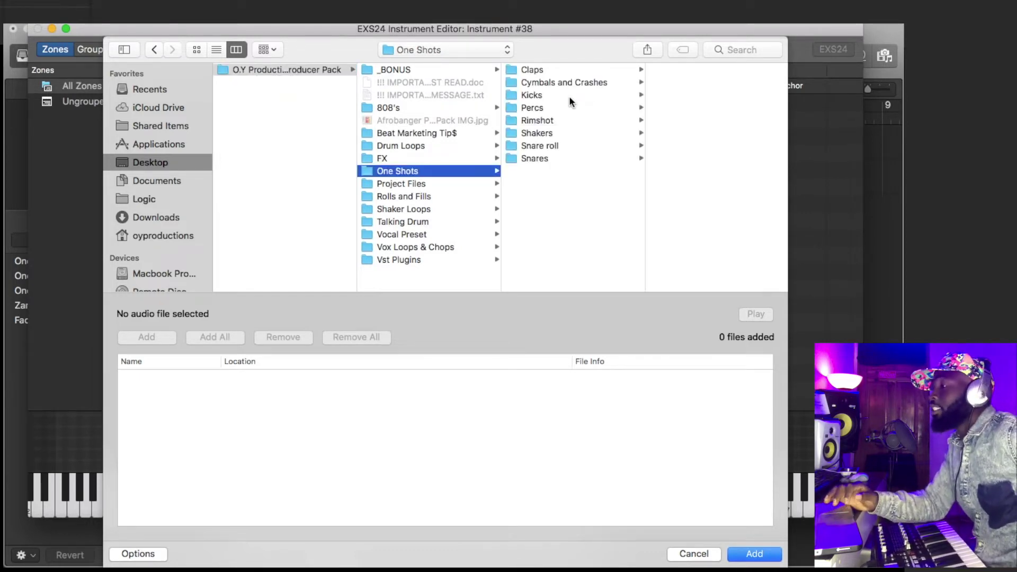
{"action": "left_click", "coordinate": [569, 97]}
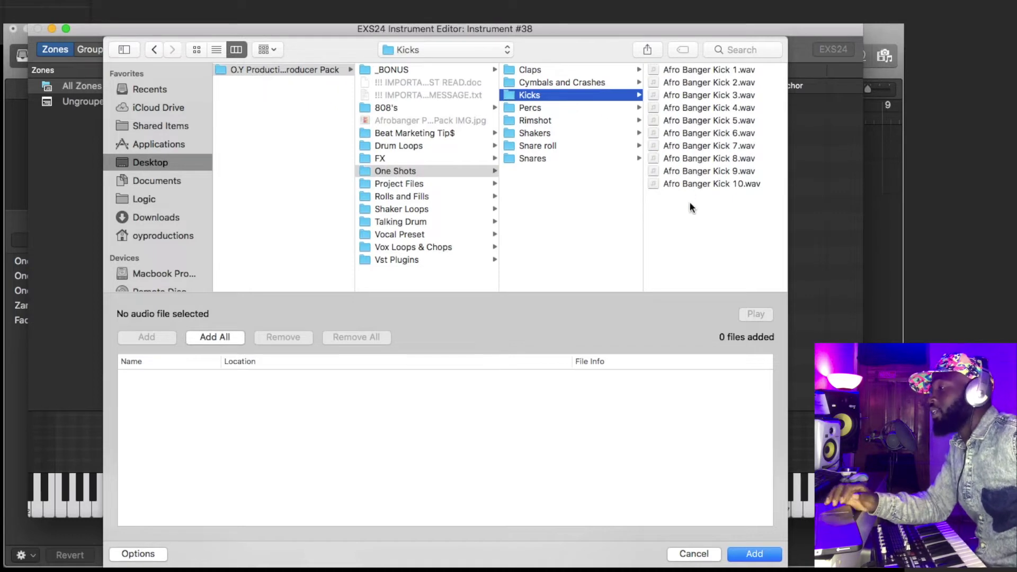
{"action": "left_click_drag", "start_coordinate": [688, 201], "coordinate": [664, 66]}
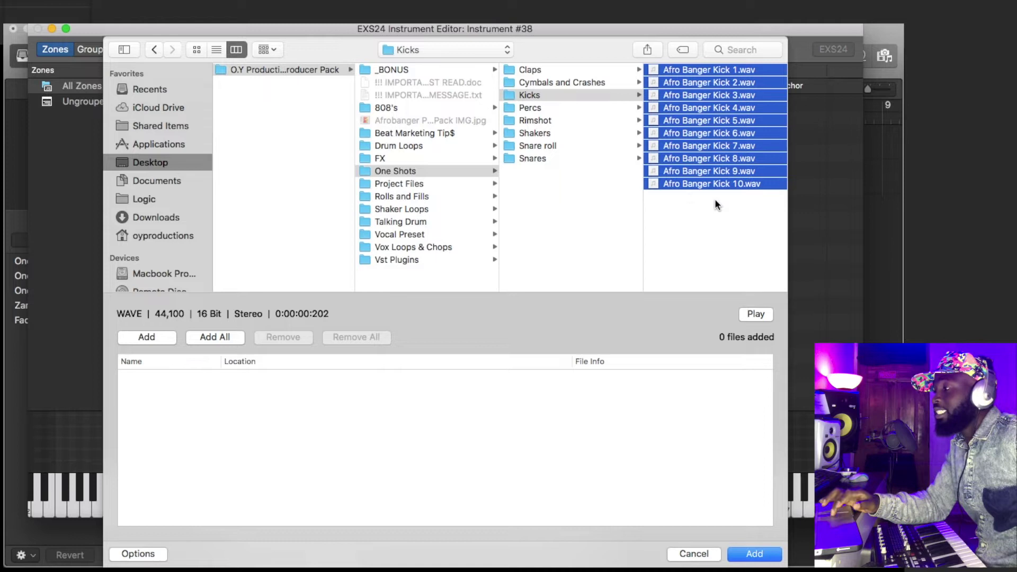
{"action": "left_click_drag", "start_coordinate": [714, 205], "coordinate": [682, 48]}
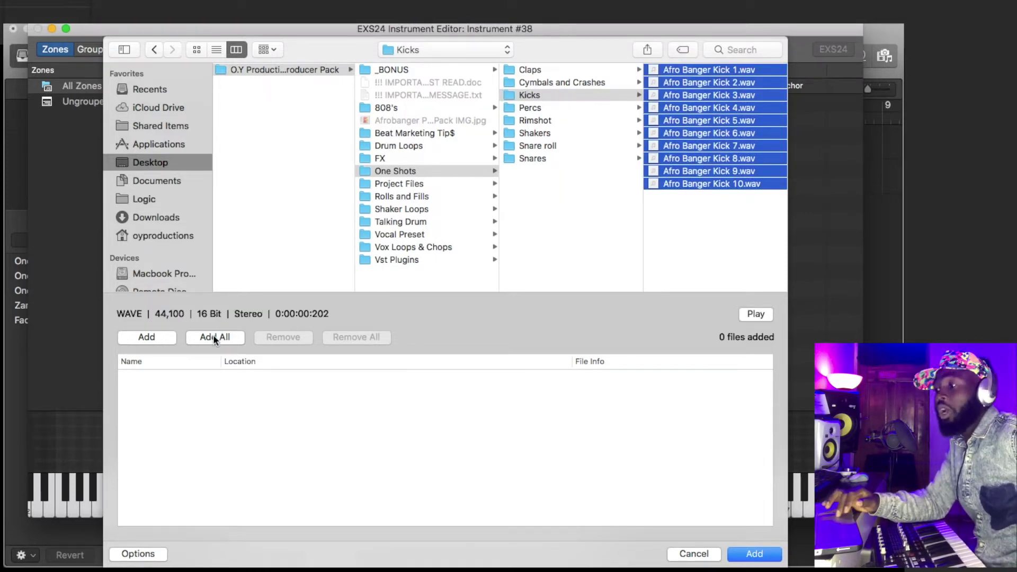
{"action": "left_click", "coordinate": [734, 240]}
{"action": "left_click", "coordinate": [693, 71]}
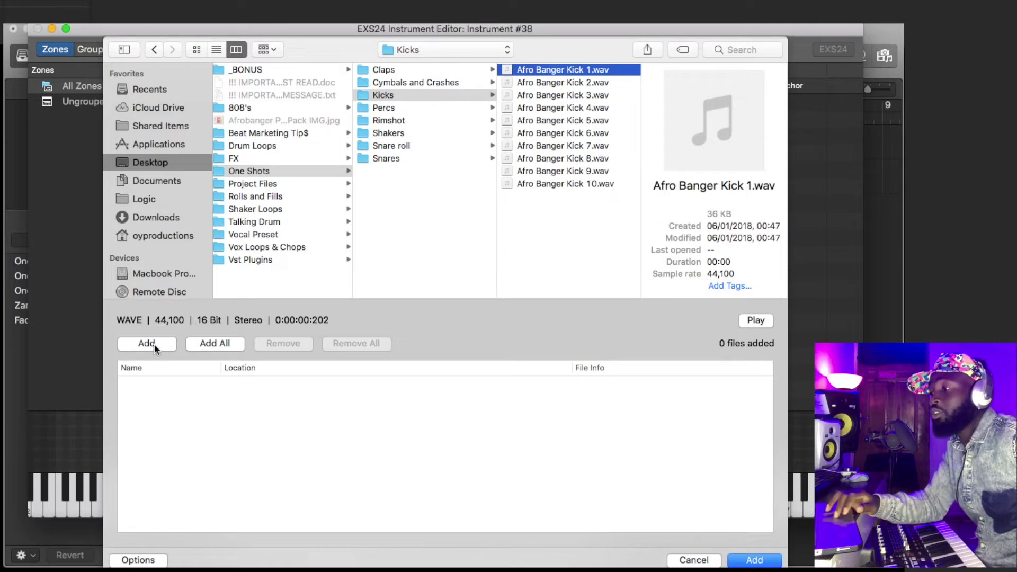
{"action": "left_click_drag", "start_coordinate": [528, 217], "coordinate": [526, 36]}
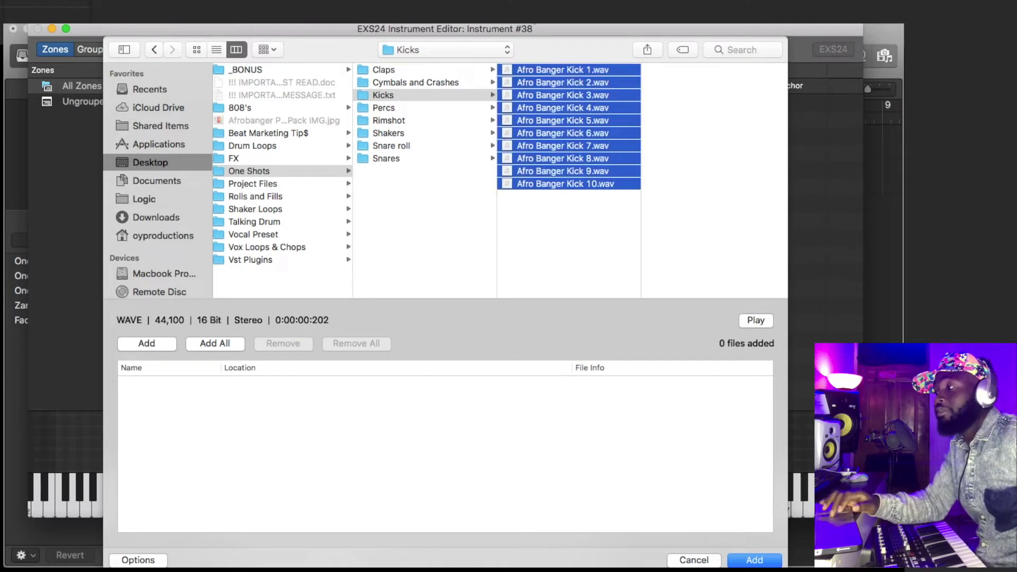
{"action": "left_click", "coordinate": [215, 344]}
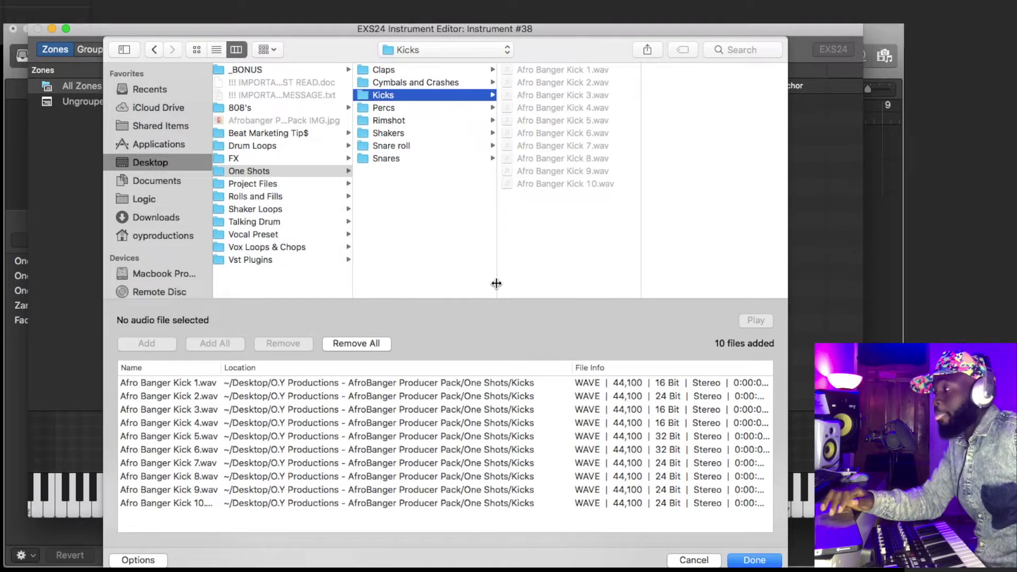
Add Snare_1 through Snare_32 from the Snares folder to the load list.
{"action": "left_click", "coordinate": [410, 107]}
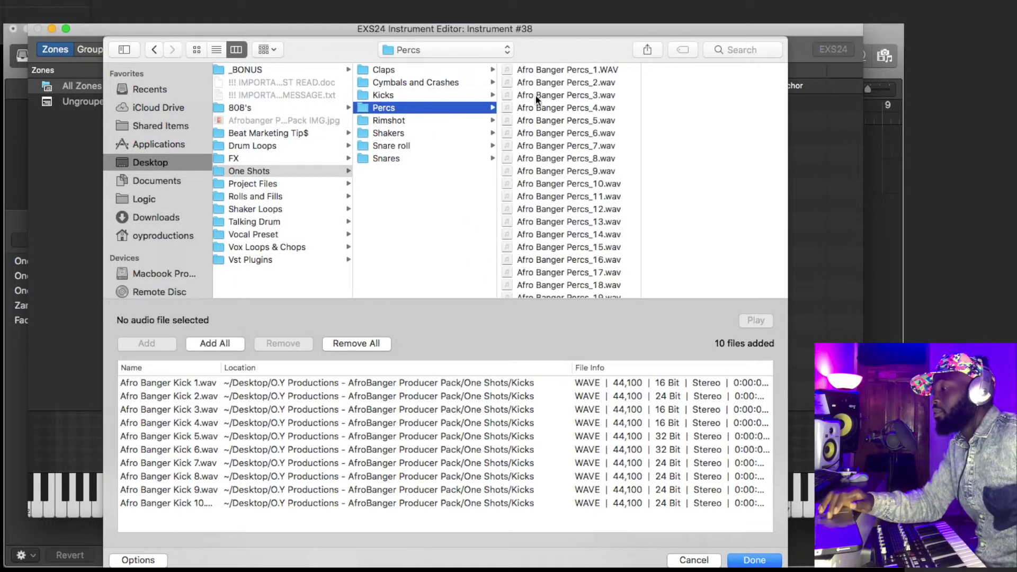
{"action": "left_click", "coordinate": [399, 158]}
{"action": "left_click_drag", "start_coordinate": [562, 69], "coordinate": [578, 302]}
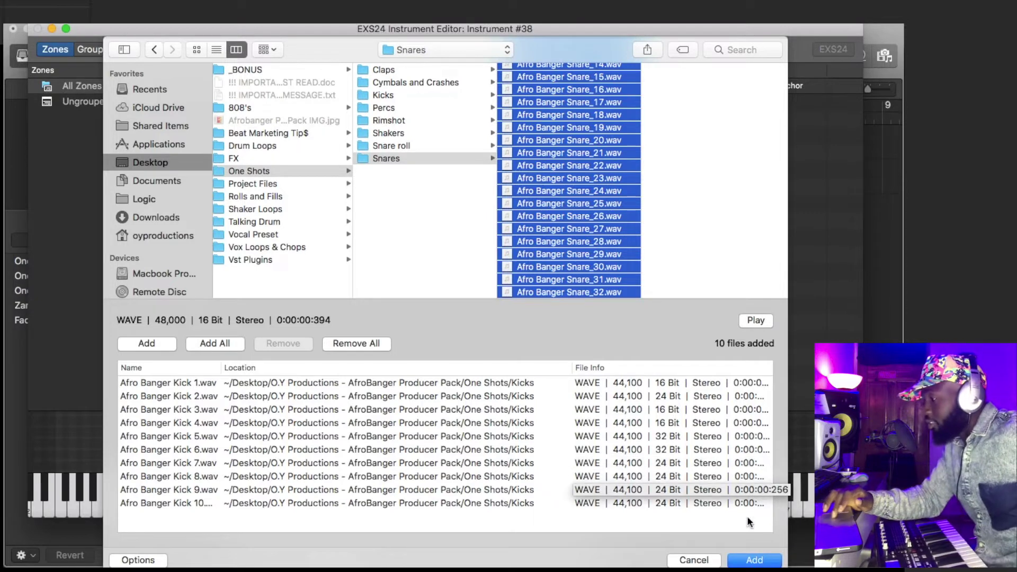
{"action": "left_click", "coordinate": [747, 560]}
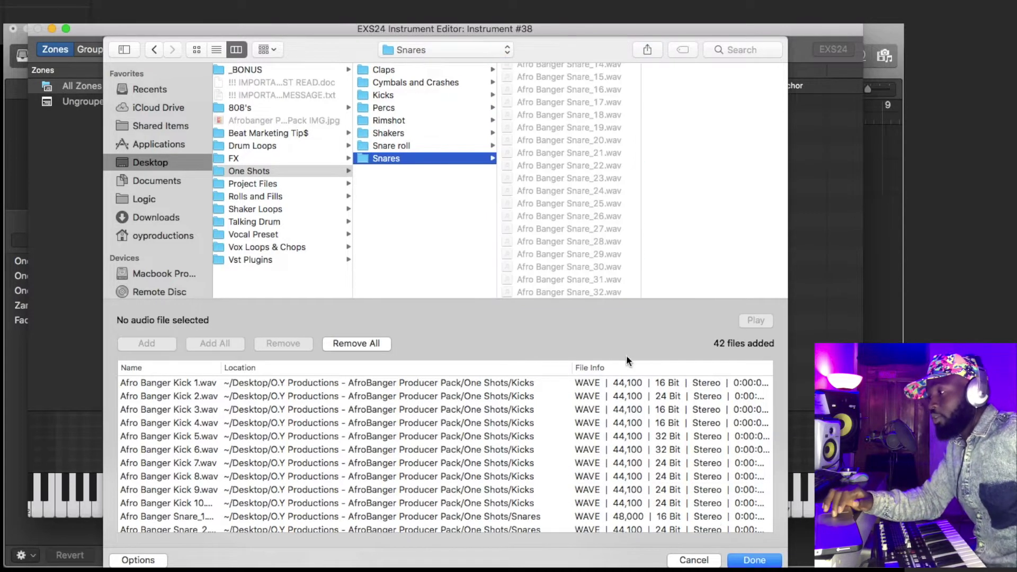
Add all the Percs samples and finish with 88 samples queued.
{"action": "scroll", "coordinate": [561, 440], "scroll_direction": "down", "scroll_amount": 8}
{"action": "scroll", "coordinate": [561, 440], "scroll_direction": "down", "scroll_amount": 5}
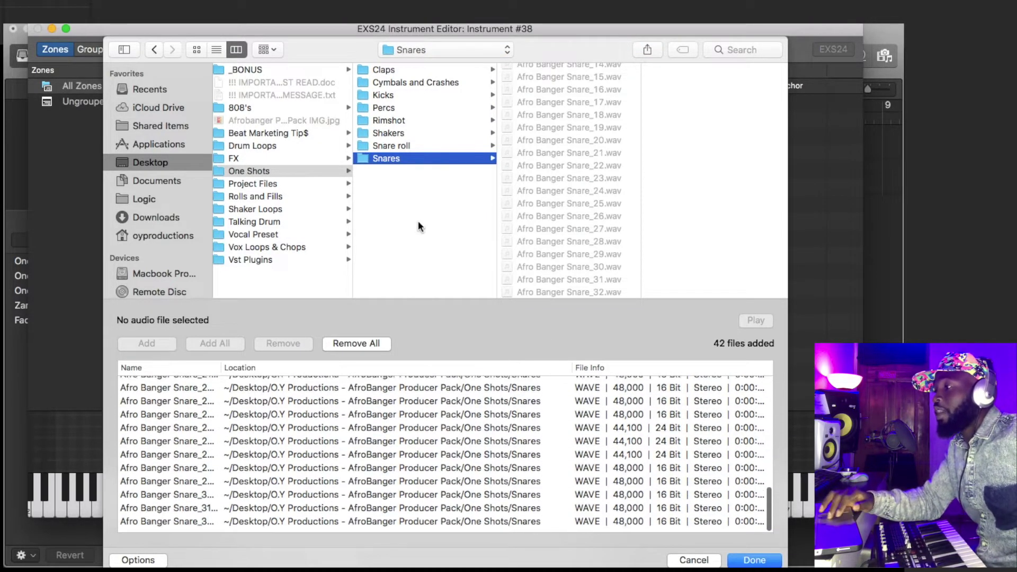
{"action": "left_click", "coordinate": [424, 108]}
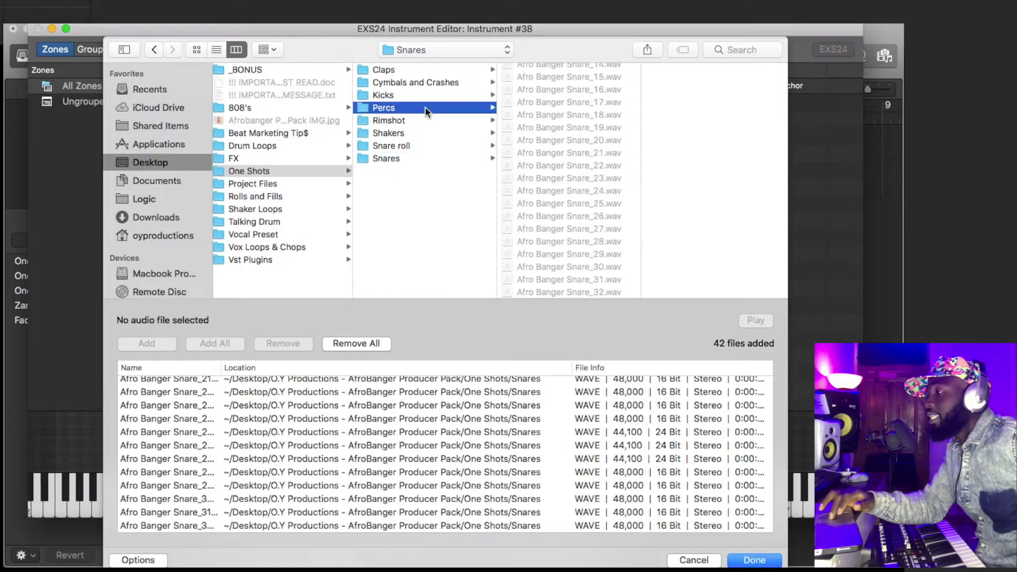
{"action": "left_click_drag", "start_coordinate": [631, 70], "coordinate": [539, 388]}
{"action": "left_click", "coordinate": [227, 342]}
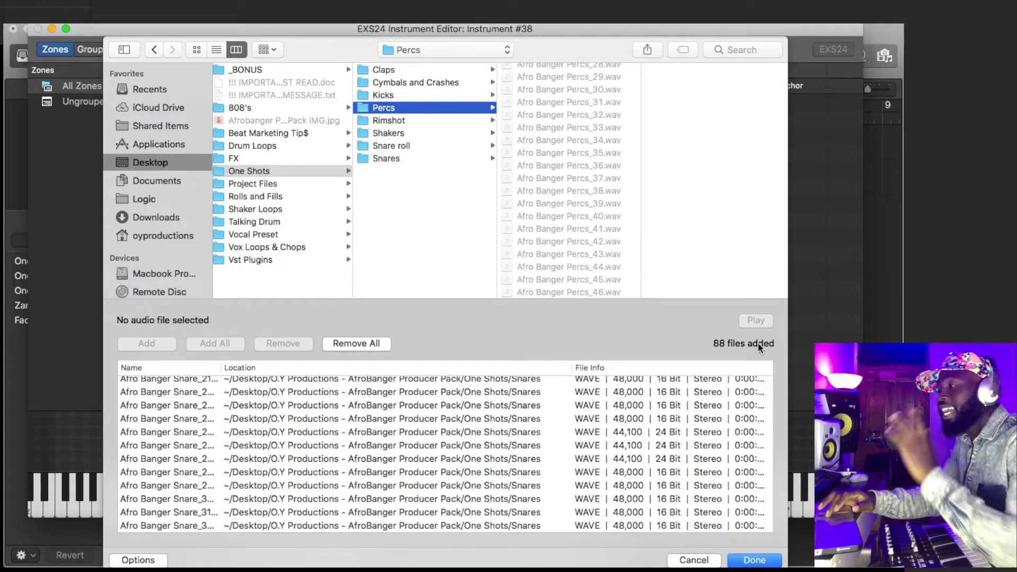
{"action": "left_click", "coordinate": [743, 561]}
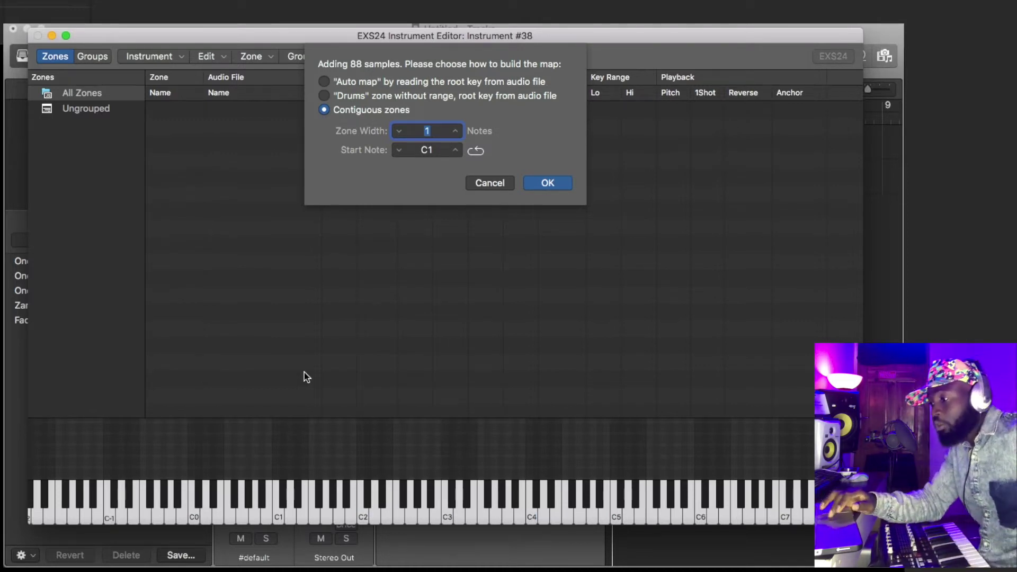
Lower the Start Note to C-2, keep contiguous one-note zones, and build the map.
{"action": "left_click", "coordinate": [427, 150]}
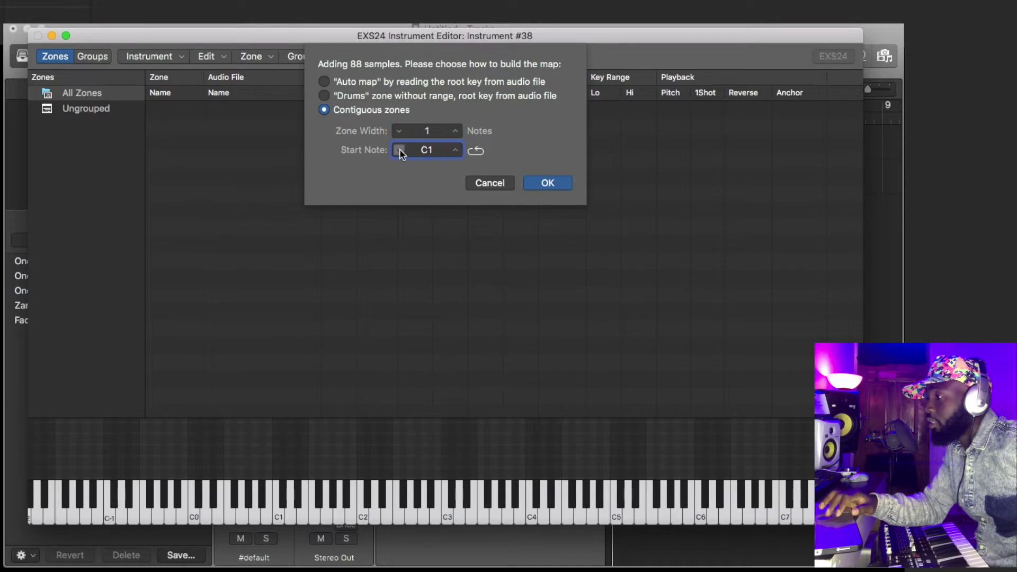
{"action": "left_click_drag", "start_coordinate": [430, 151], "coordinate": [434, 153]}
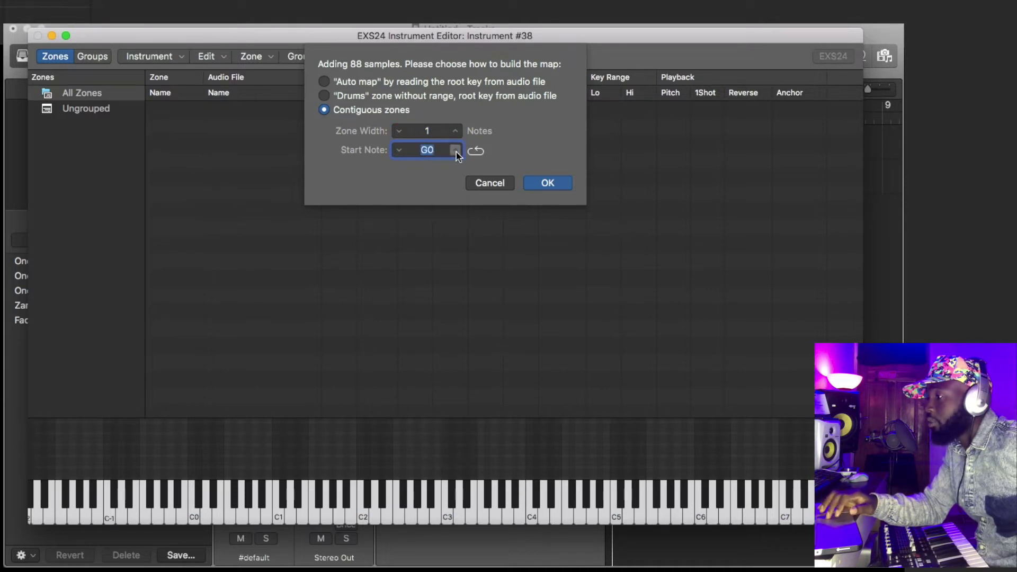
{"action": "left_click", "coordinate": [400, 151]}
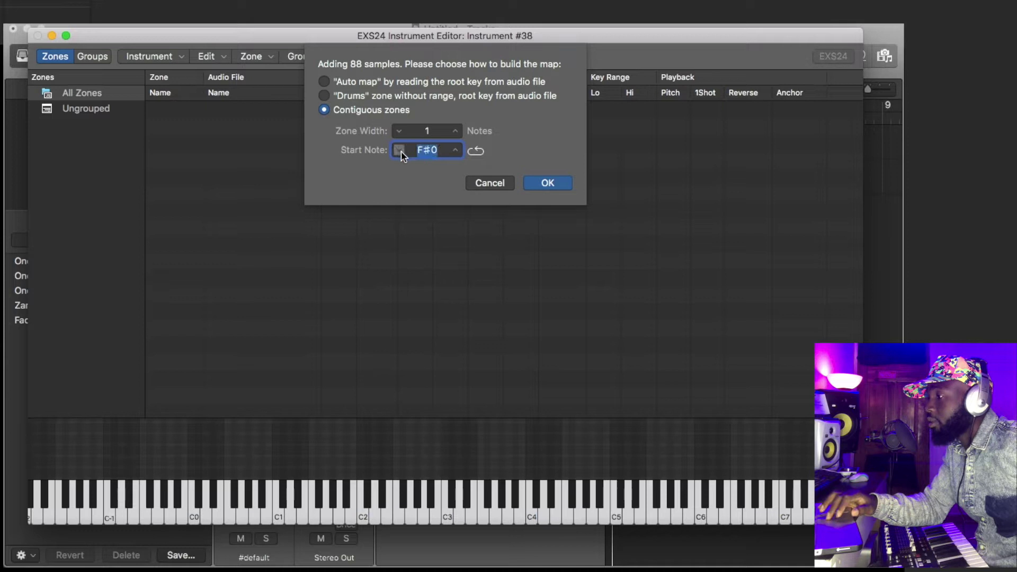
{"action": "left_click_drag", "start_coordinate": [400, 151], "coordinate": [401, 152]}
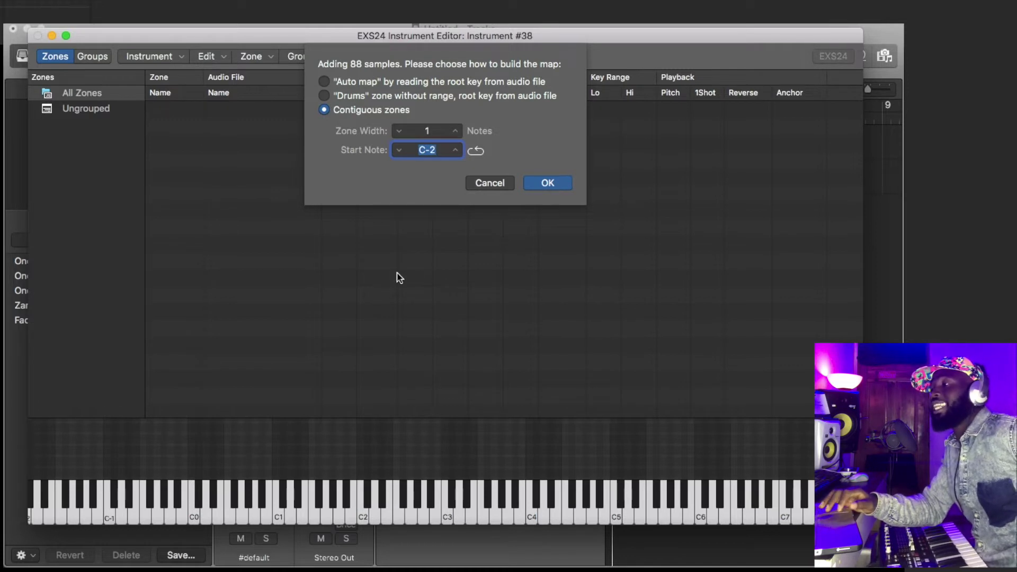
{"action": "left_click", "coordinate": [531, 184]}
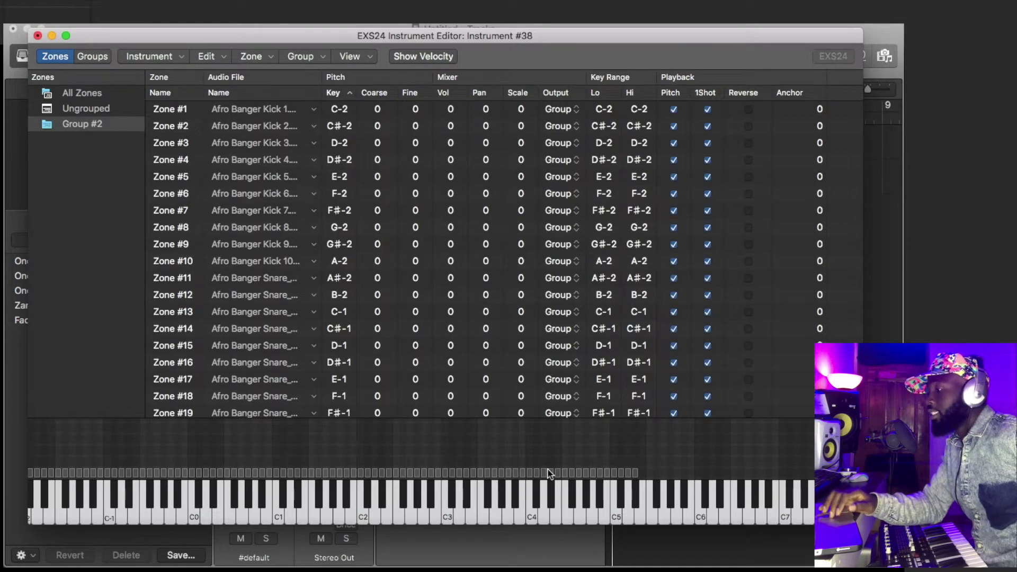
Select all mapped zones in the key-range strip and drag them an octave higher.
{"action": "scroll", "coordinate": [561, 476], "scroll_direction": "left", "scroll_amount": 3}
{"action": "scroll", "coordinate": [561, 476], "scroll_direction": "right", "scroll_amount": 2}
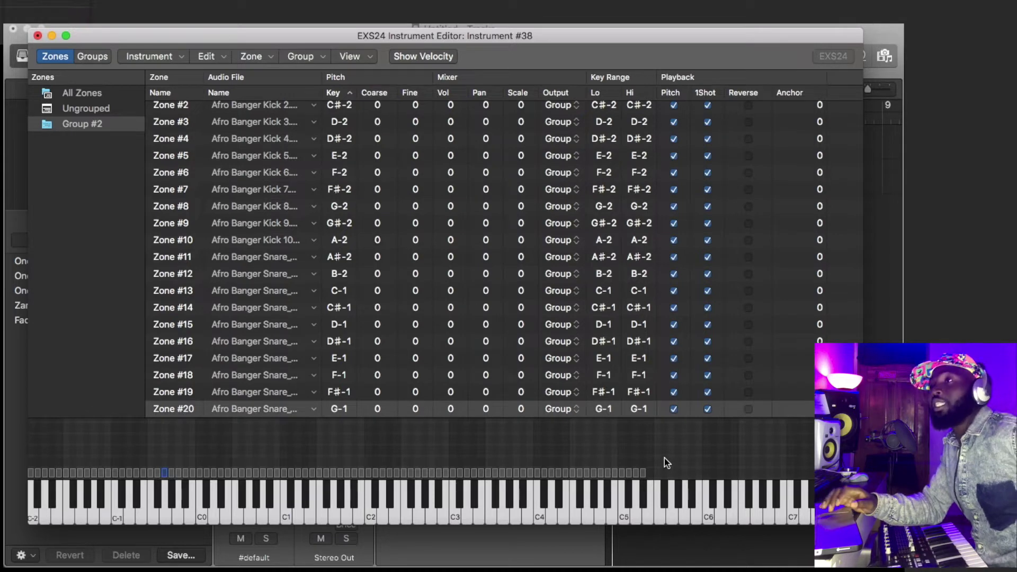
{"action": "left_click_drag", "start_coordinate": [679, 462], "coordinate": [19, 470]}
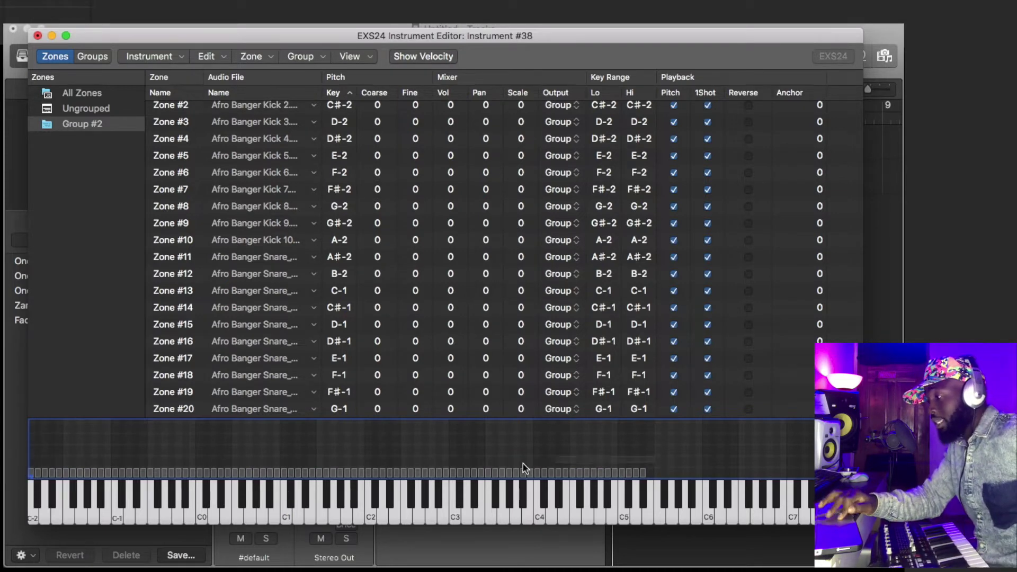
{"action": "left_click_drag", "start_coordinate": [525, 469], "coordinate": [11, 476]}
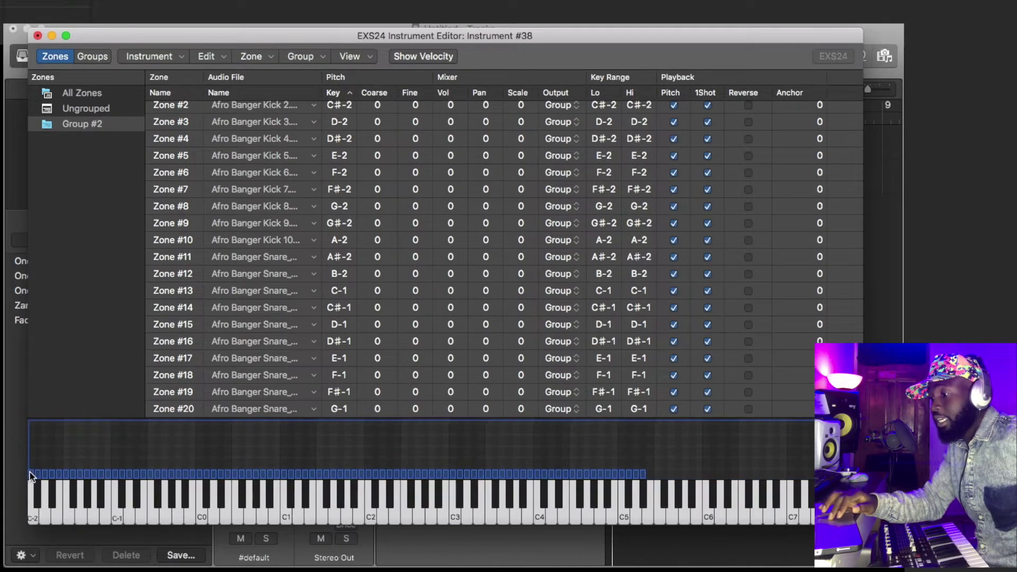
{"action": "left_click_drag", "start_coordinate": [29, 472], "coordinate": [201, 469]}
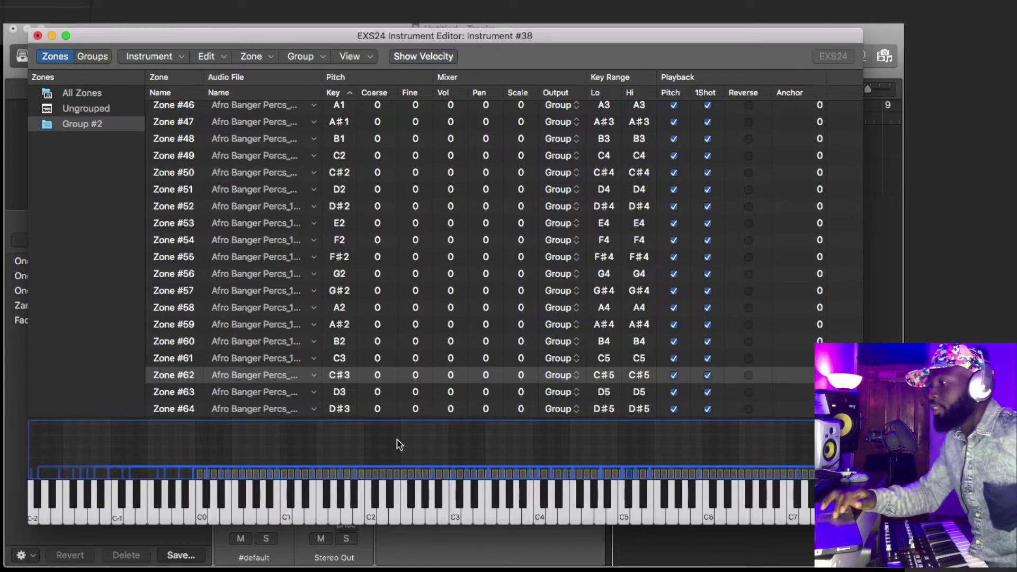
Save the instrument via Instrument > Save as 'Afro Dance Kit' and close the editor.
{"action": "left_click", "coordinate": [218, 56]}
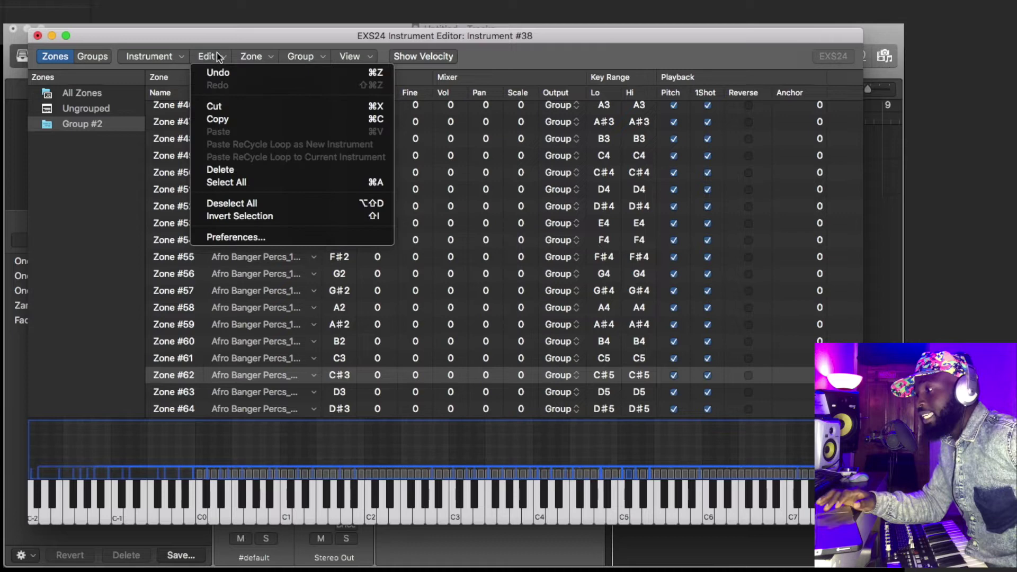
{"action": "left_click", "coordinate": [253, 49]}
{"action": "left_click", "coordinate": [148, 58]}
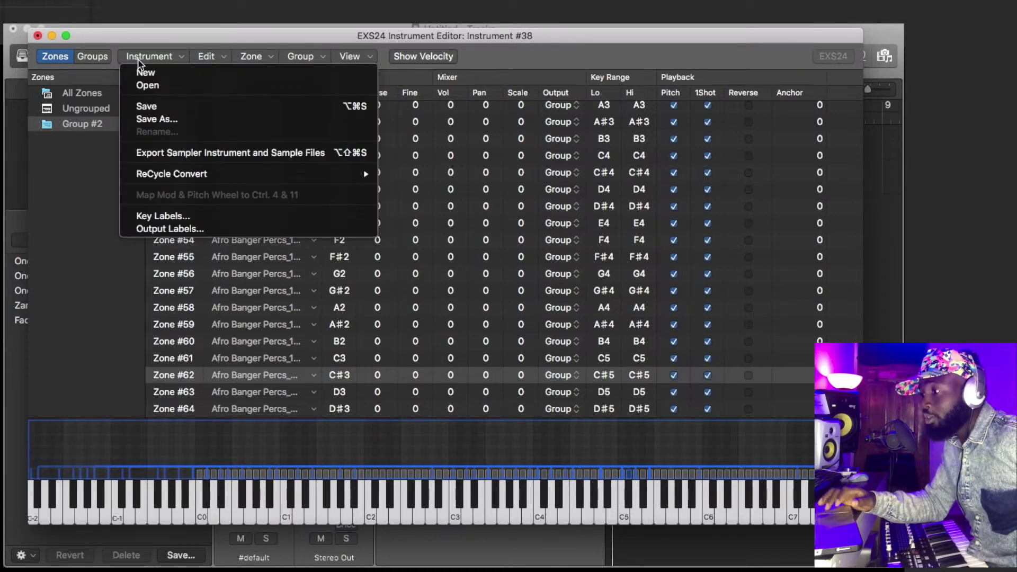
{"action": "left_click", "coordinate": [188, 110]}
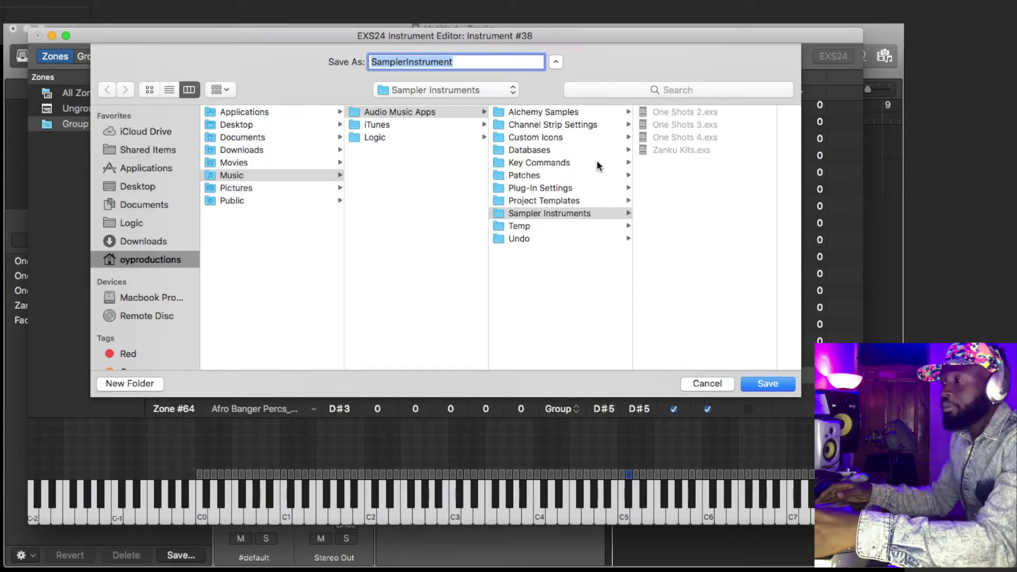
{"action": "type", "text": "Afro "}
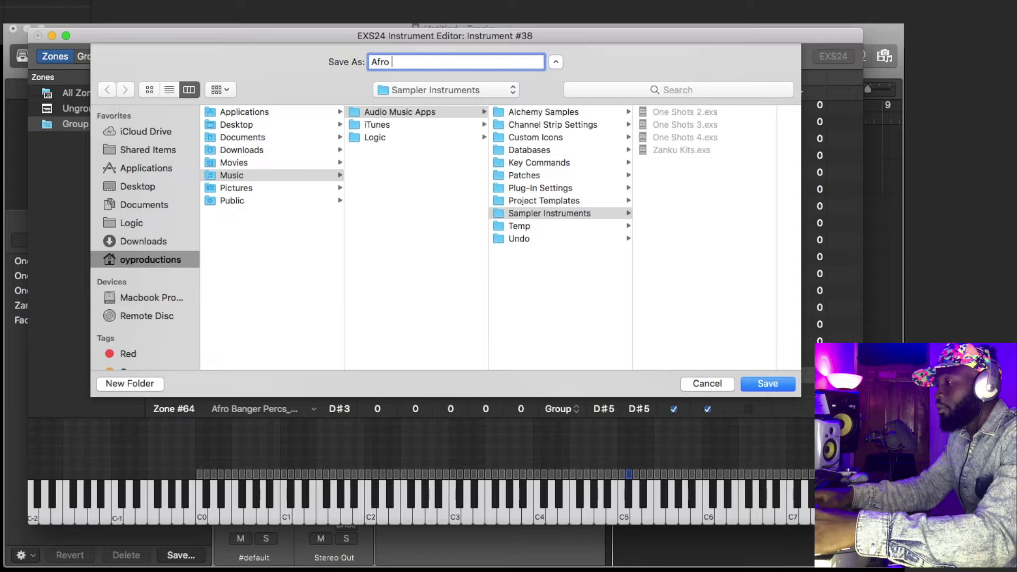
{"action": "type", "text": "Dance Kit"}
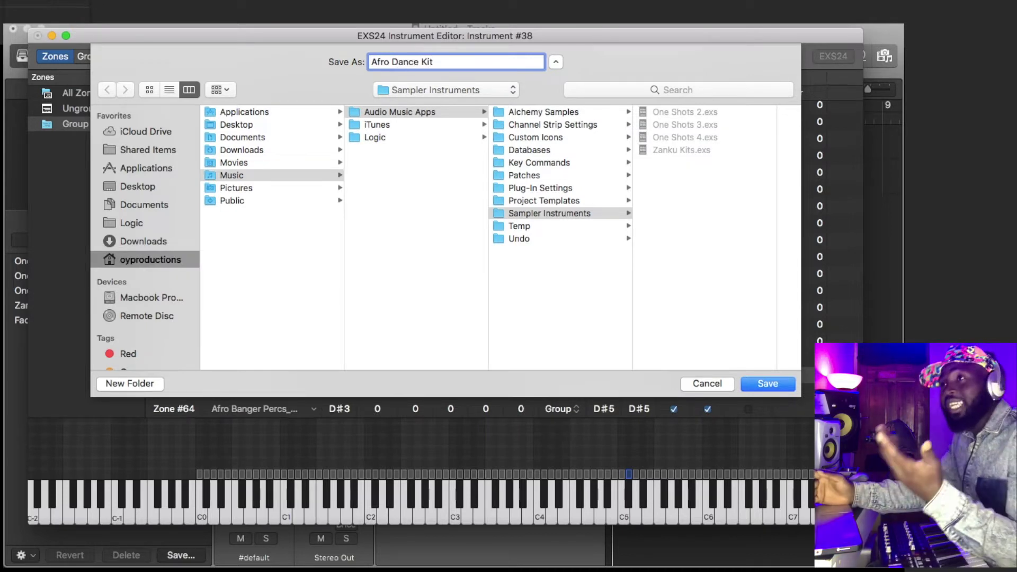
{"action": "key", "text": "Return"}
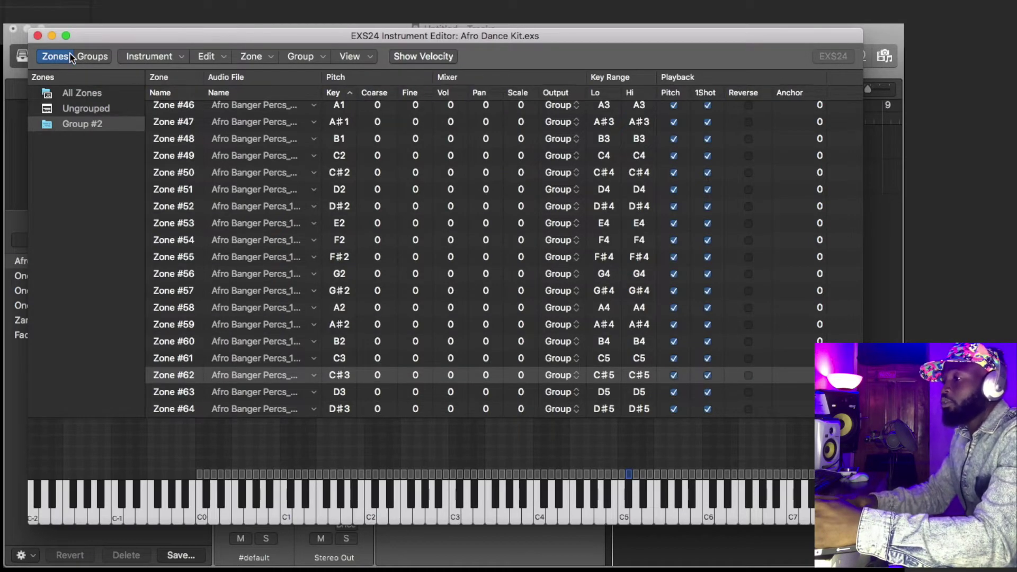
{"action": "left_click", "coordinate": [38, 36]}
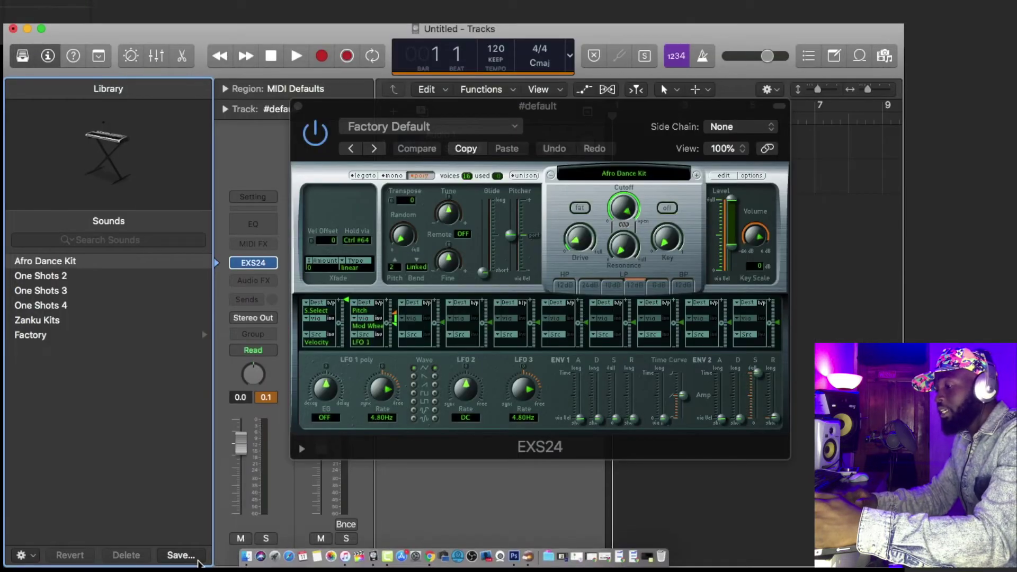
In Finder, open Desktop > producer pack > One Shots.
{"action": "left_click", "coordinate": [239, 554]}
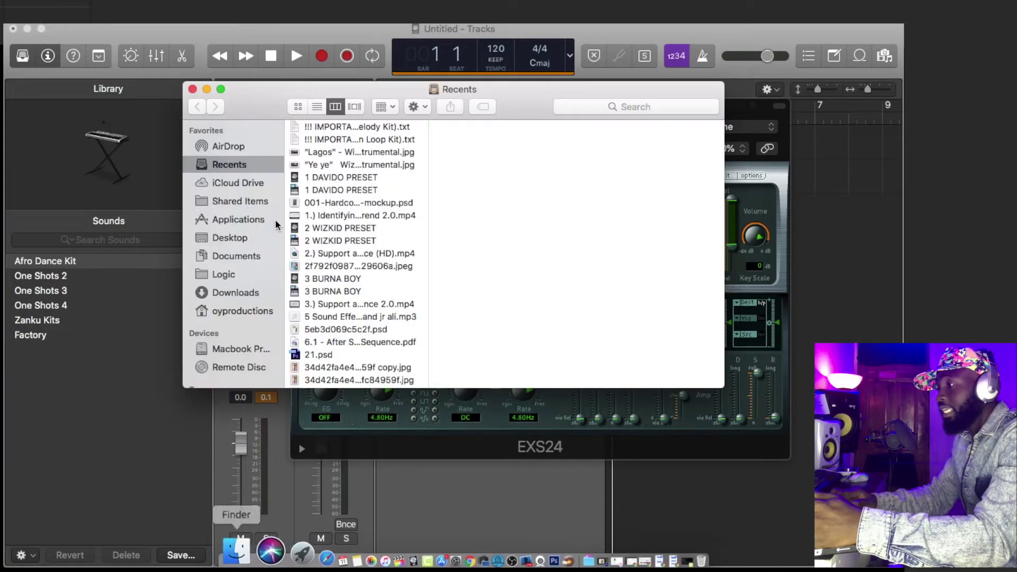
{"action": "left_click", "coordinate": [231, 238]}
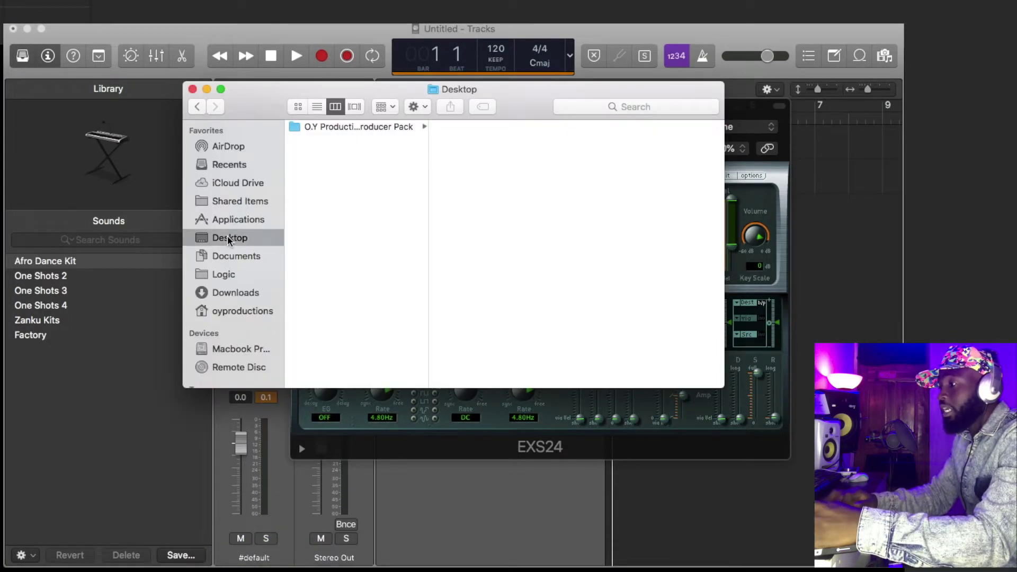
{"action": "left_click", "coordinate": [359, 127]}
{"action": "left_click_drag", "start_coordinate": [538, 106], "coordinate": [395, 98]}
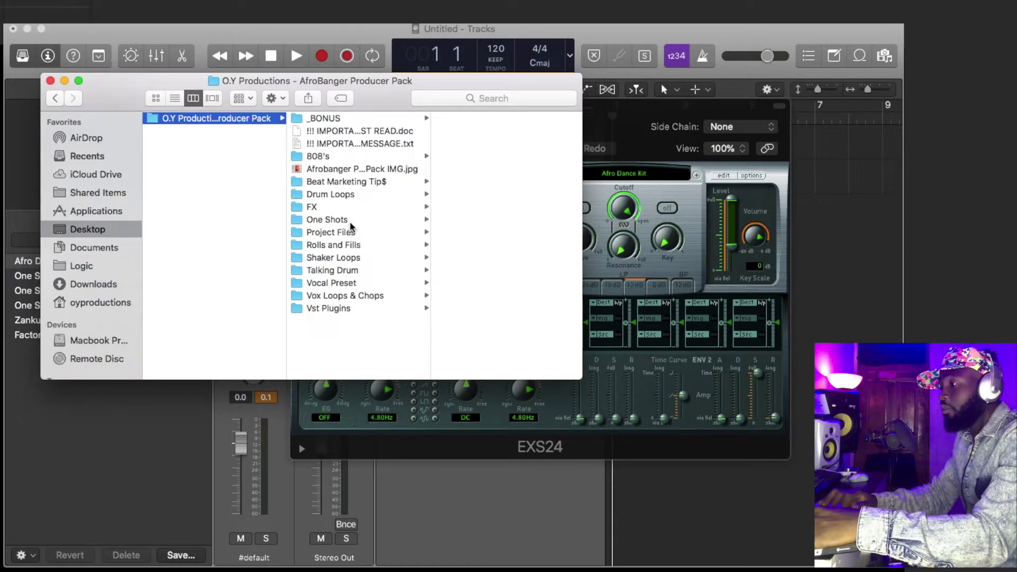
{"action": "left_click", "coordinate": [350, 221]}
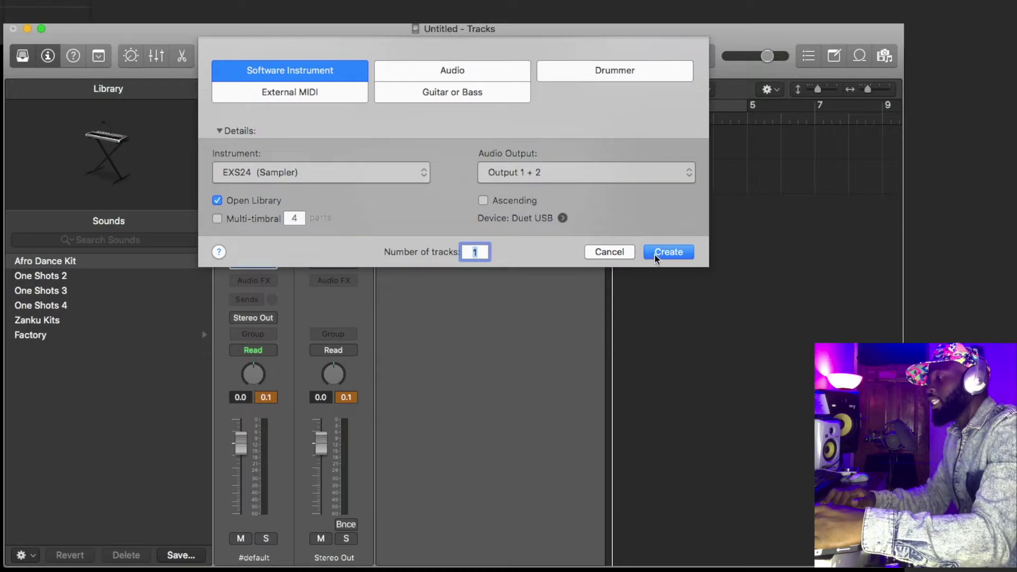
Create the new EXS24 track and open its Load Multiple Samples browser.
{"action": "left_click", "coordinate": [668, 253]}
{"action": "left_click", "coordinate": [253, 263]}
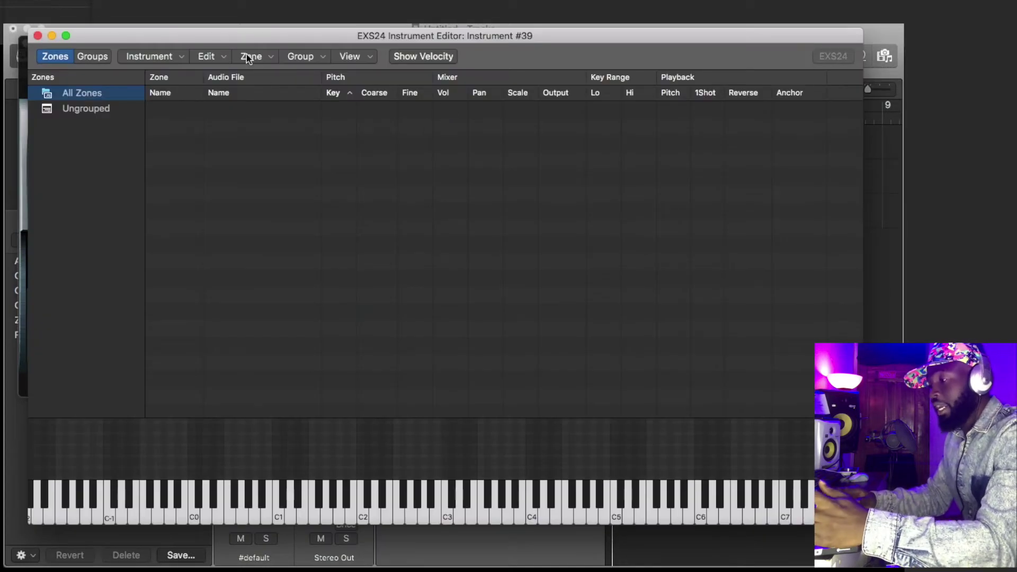
{"action": "left_click", "coordinate": [249, 56]}
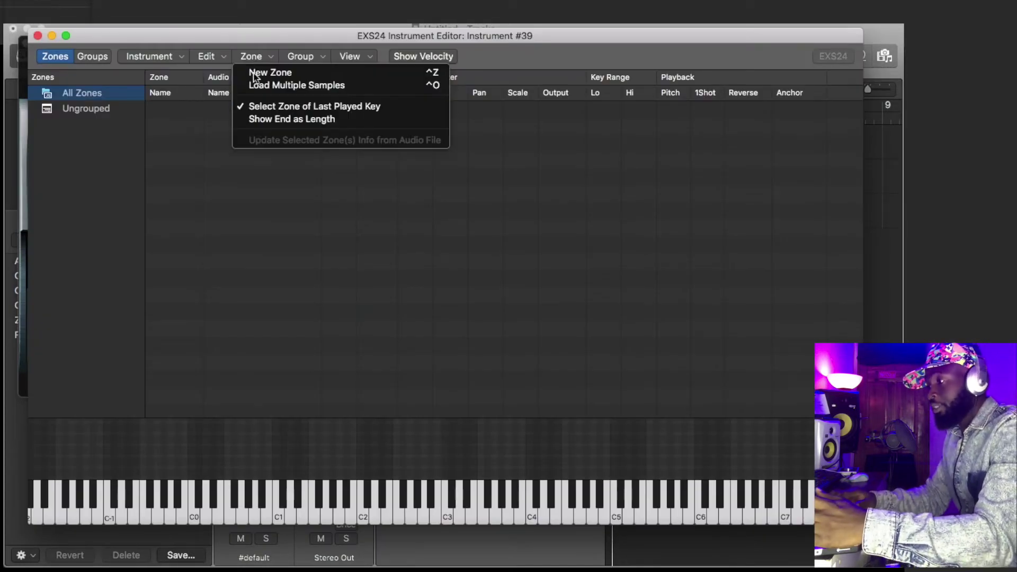
{"action": "left_click", "coordinate": [289, 86]}
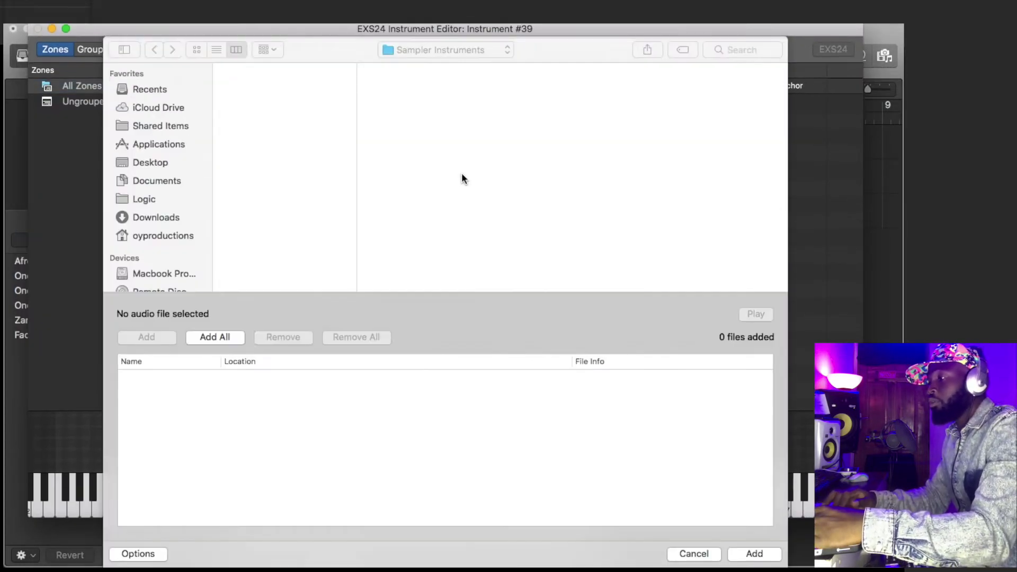
Browse to One Shots > Claps, add all five Afro Banger Clap files, and finish.
{"action": "left_click", "coordinate": [424, 50]}
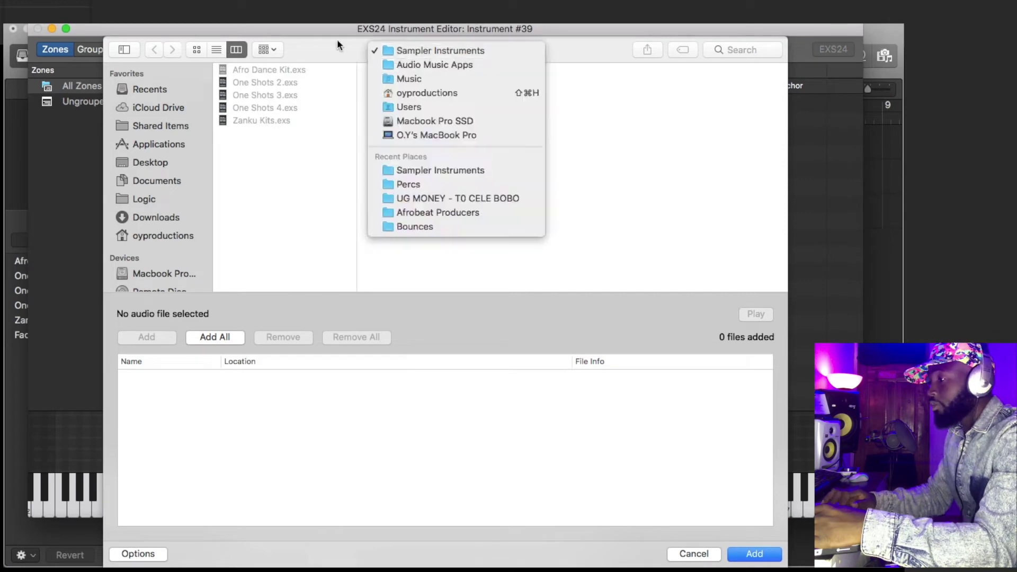
{"action": "left_click", "coordinate": [423, 50]}
{"action": "left_click", "coordinate": [424, 47]}
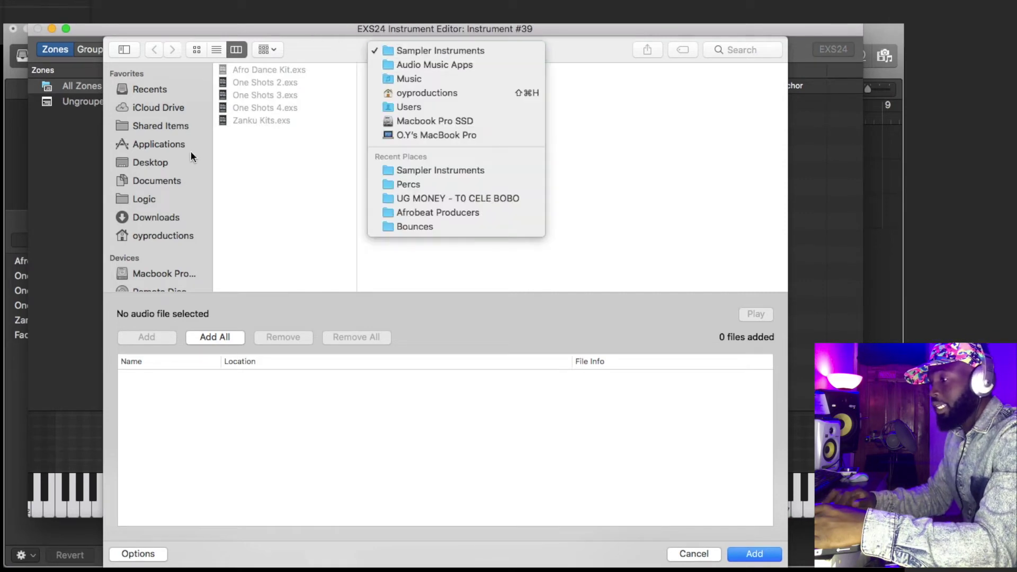
{"action": "left_click", "coordinate": [163, 168]}
{"action": "left_click", "coordinate": [163, 166]}
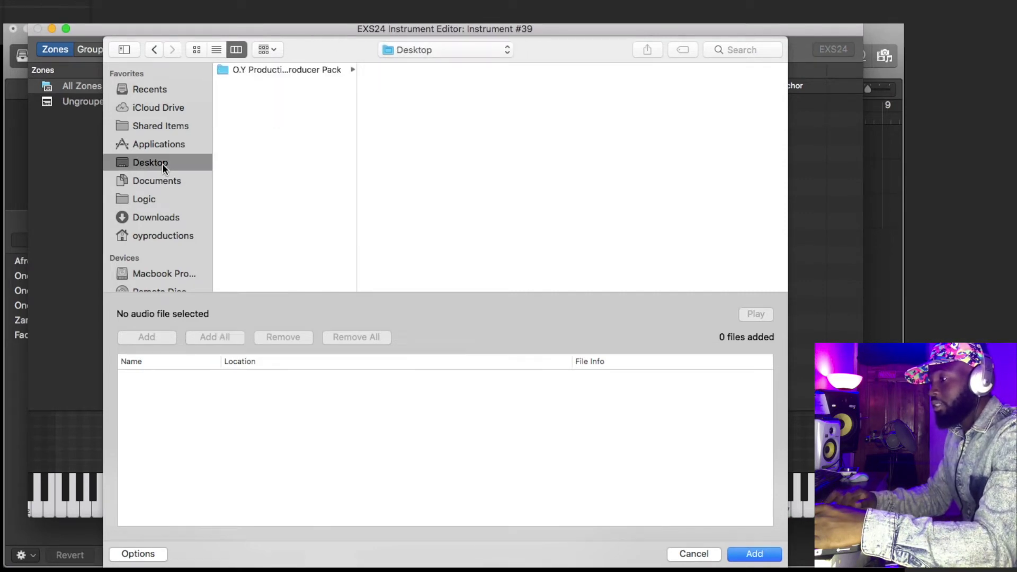
{"action": "left_click", "coordinate": [316, 74]}
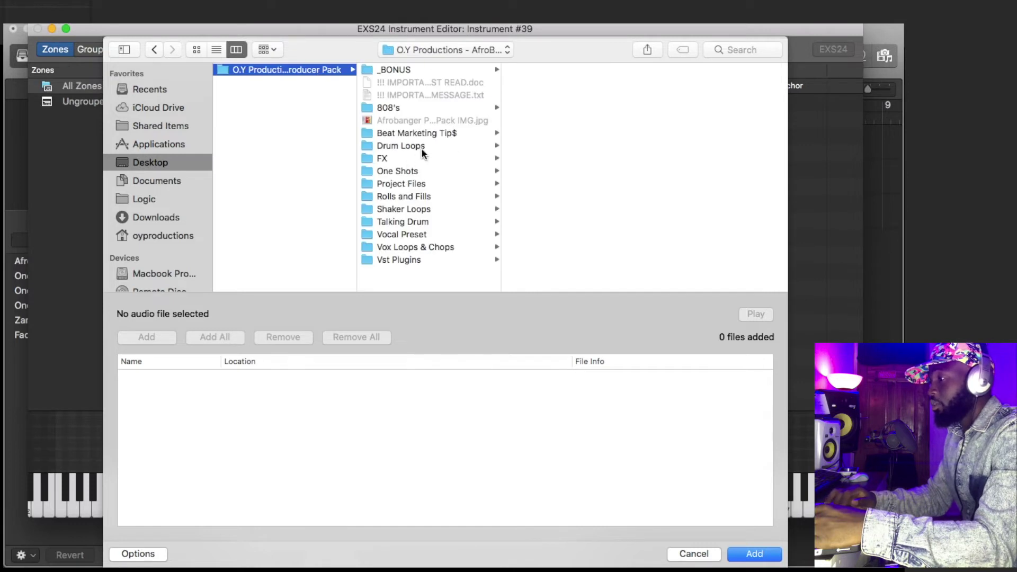
{"action": "left_click", "coordinate": [424, 169]}
{"action": "left_click", "coordinate": [545, 94]}
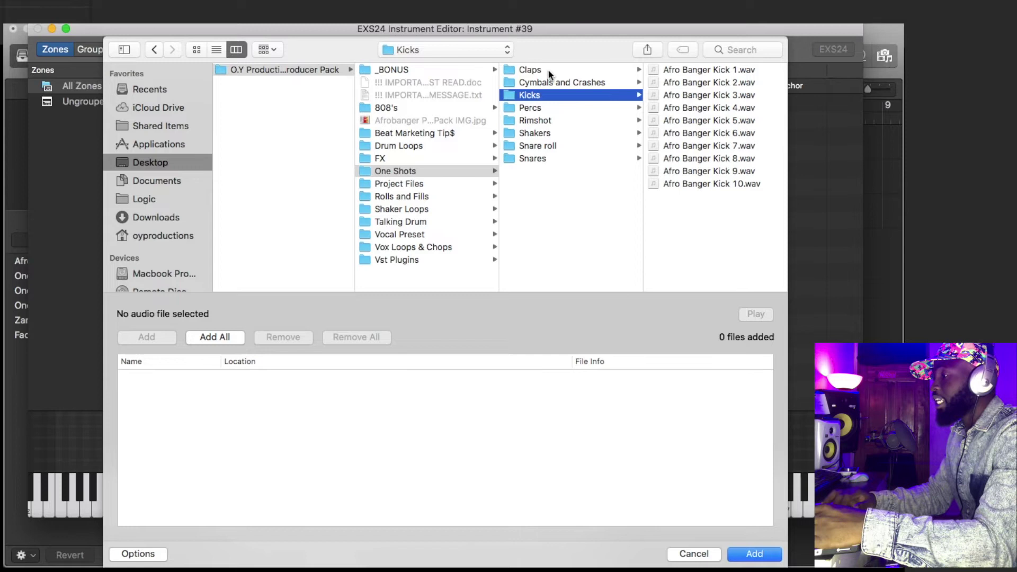
{"action": "left_click", "coordinate": [548, 69]}
{"action": "left_click_drag", "start_coordinate": [703, 166], "coordinate": [687, 73]}
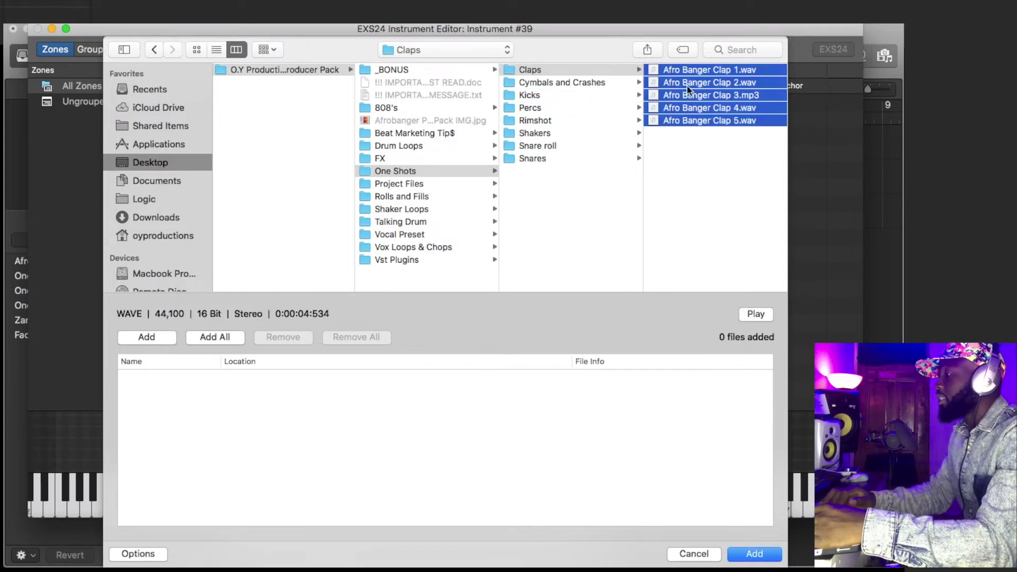
{"action": "left_click", "coordinate": [216, 337]}
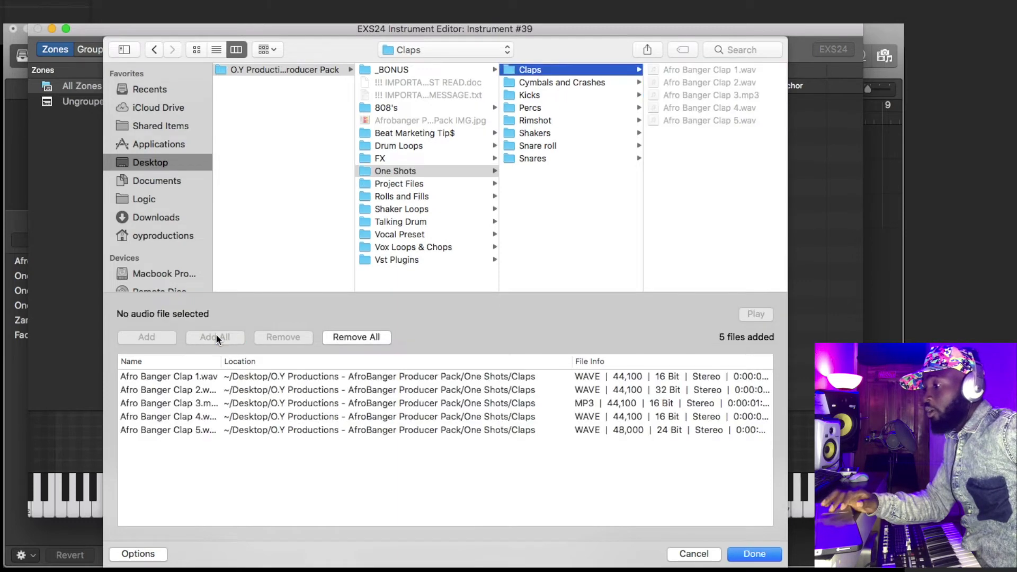
{"action": "left_click", "coordinate": [755, 554]}
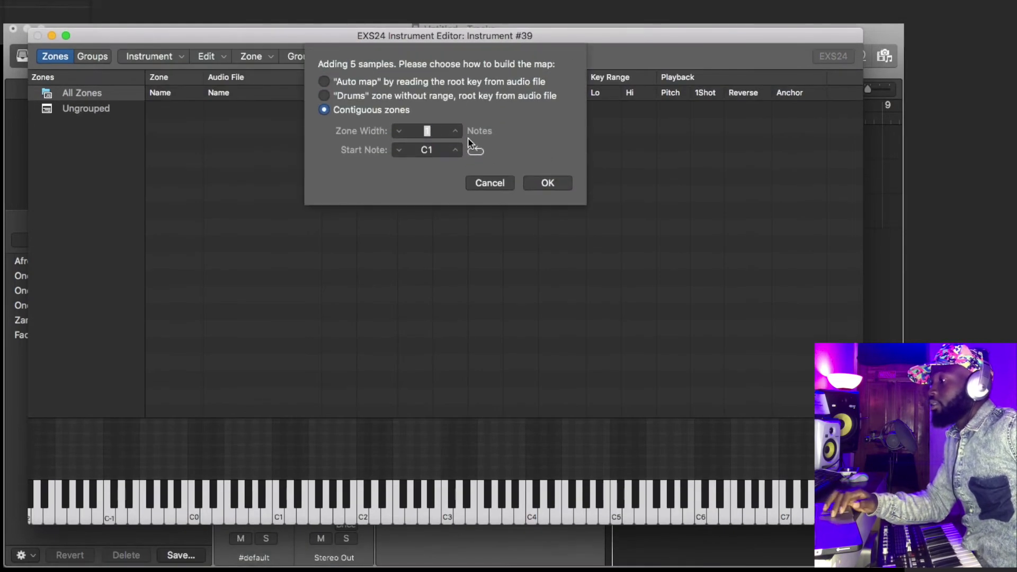
Map the five Afro Banger Clap samples as contiguous single-note zones C1 through E1.
{"action": "left_click", "coordinate": [546, 189]}
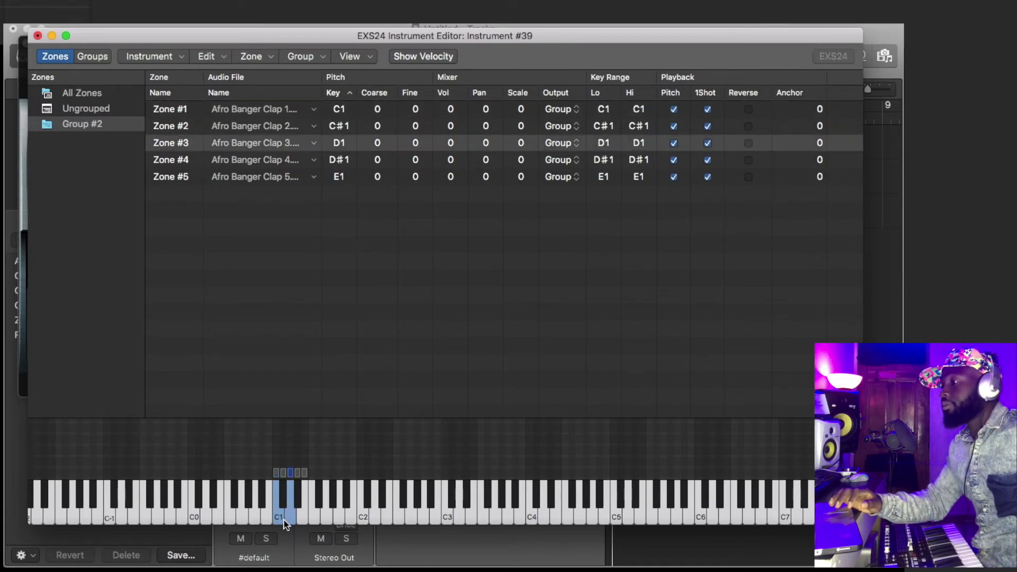
Start saving the instrument and create a new folder named 'AfroBanger One Shots'.
{"action": "left_click", "coordinate": [157, 56]}
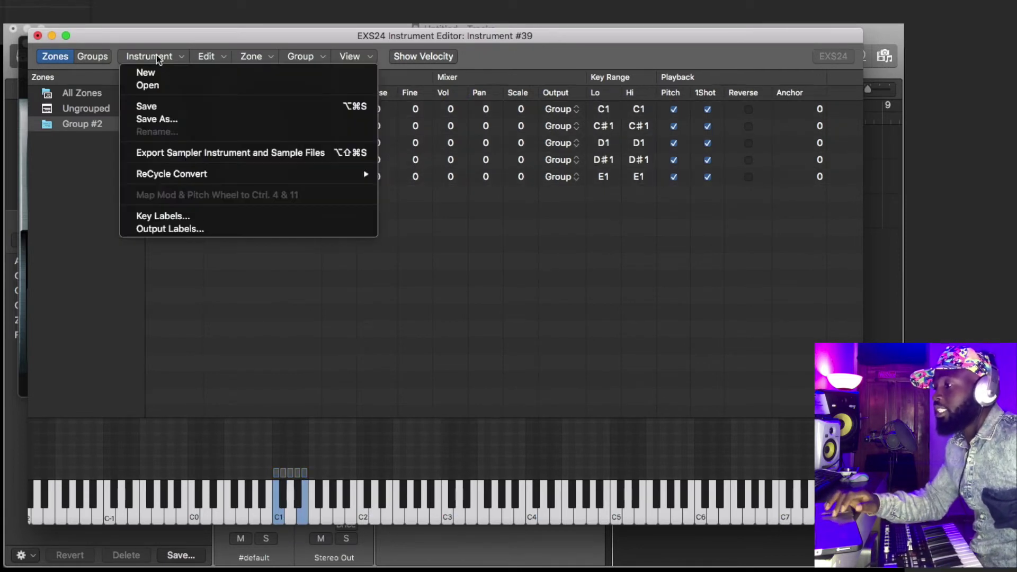
{"action": "left_click", "coordinate": [187, 107]}
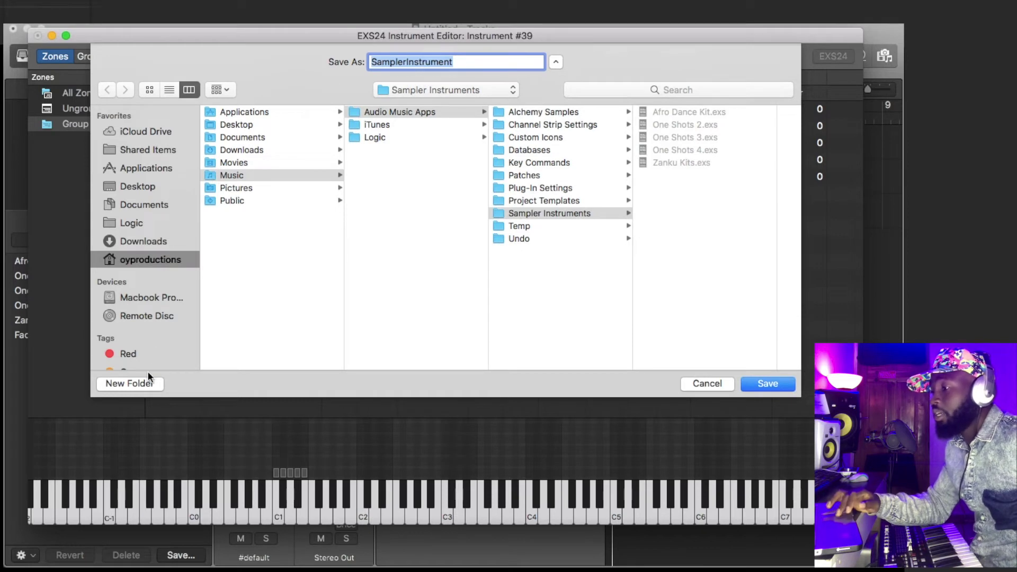
{"action": "left_click", "coordinate": [140, 387]}
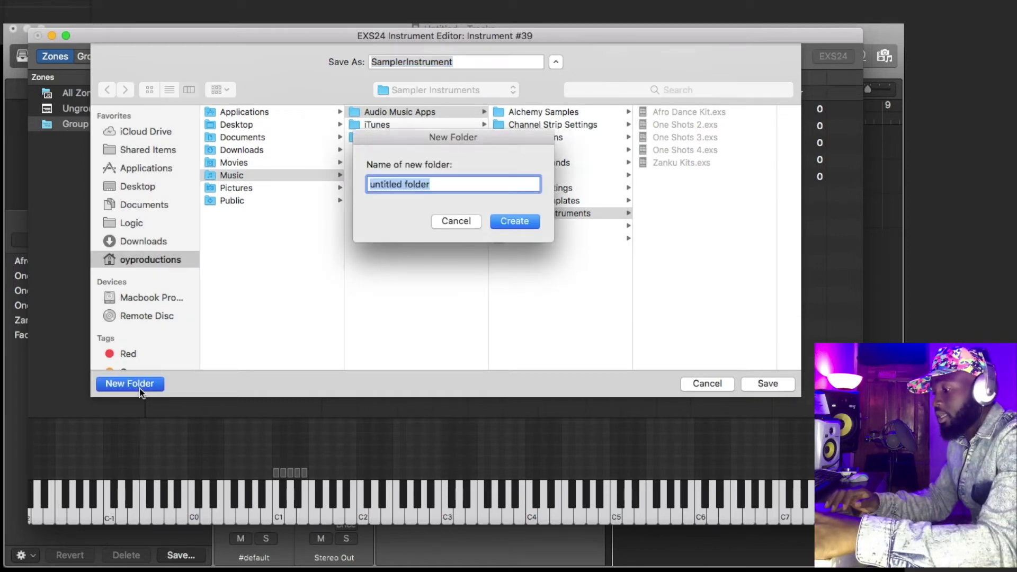
{"action": "type", "text": "AfroB"}
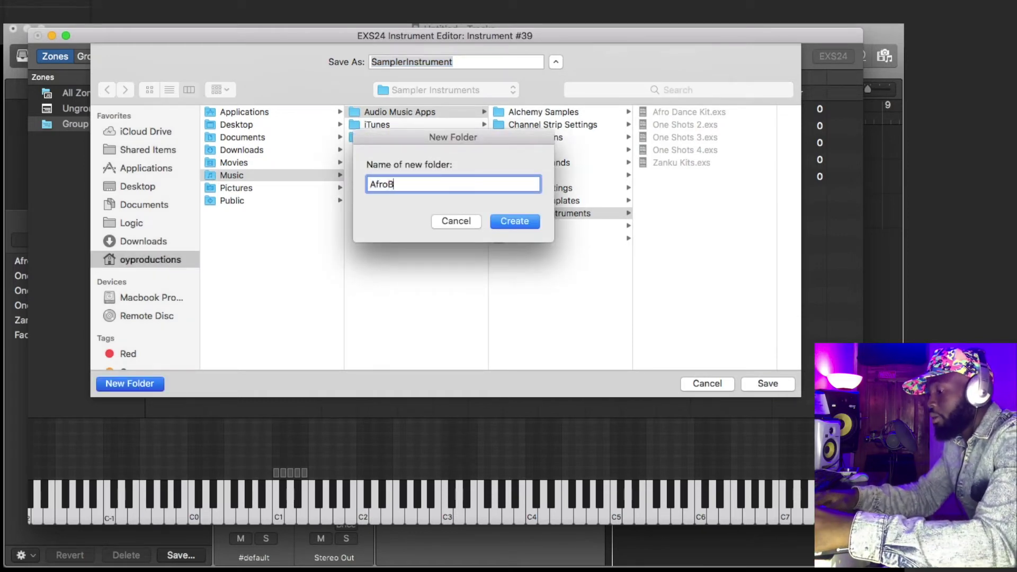
{"action": "type", "text": "anger"}
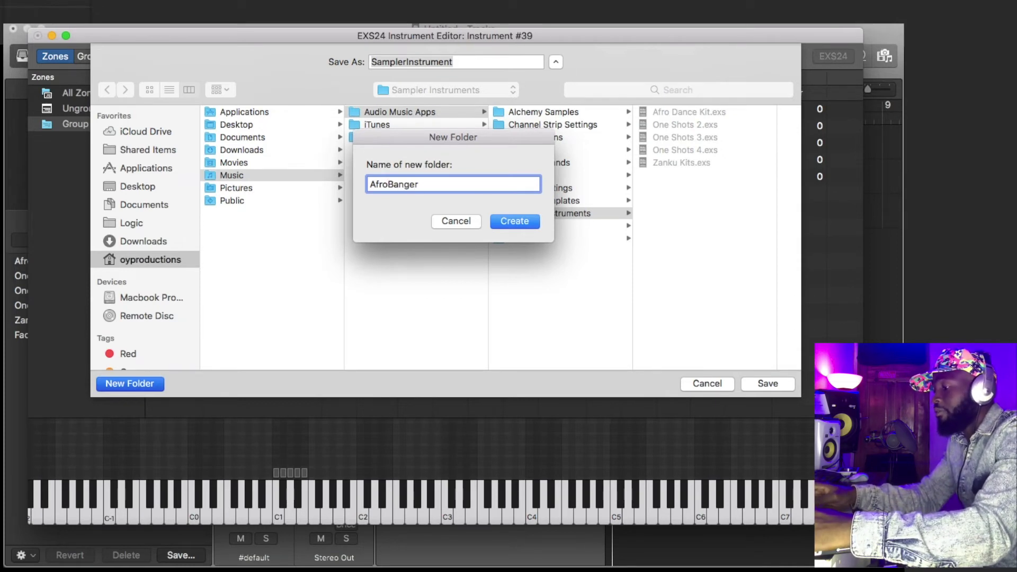
{"action": "type", "text": " One Shots"}
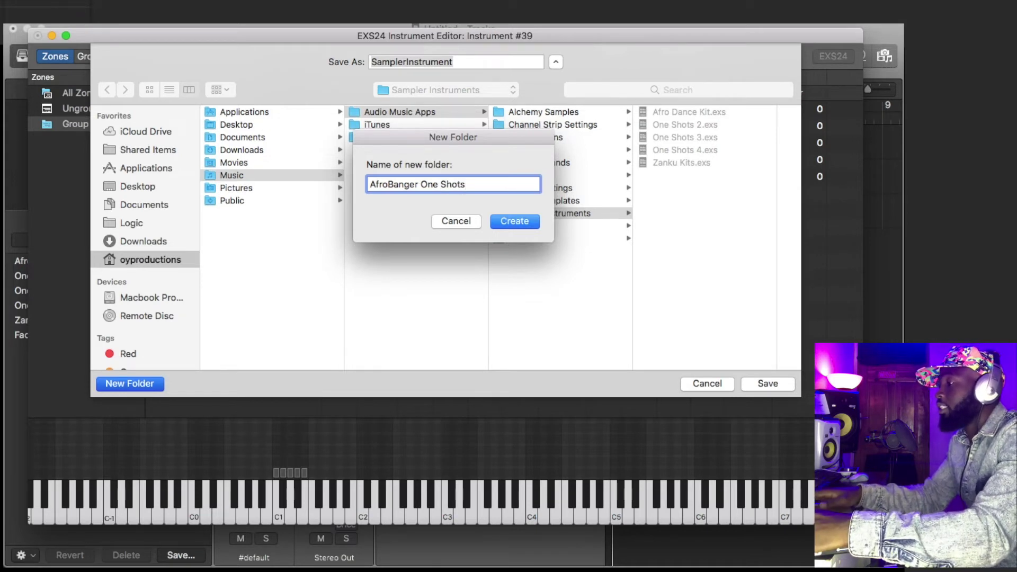
{"action": "key", "text": "Return"}
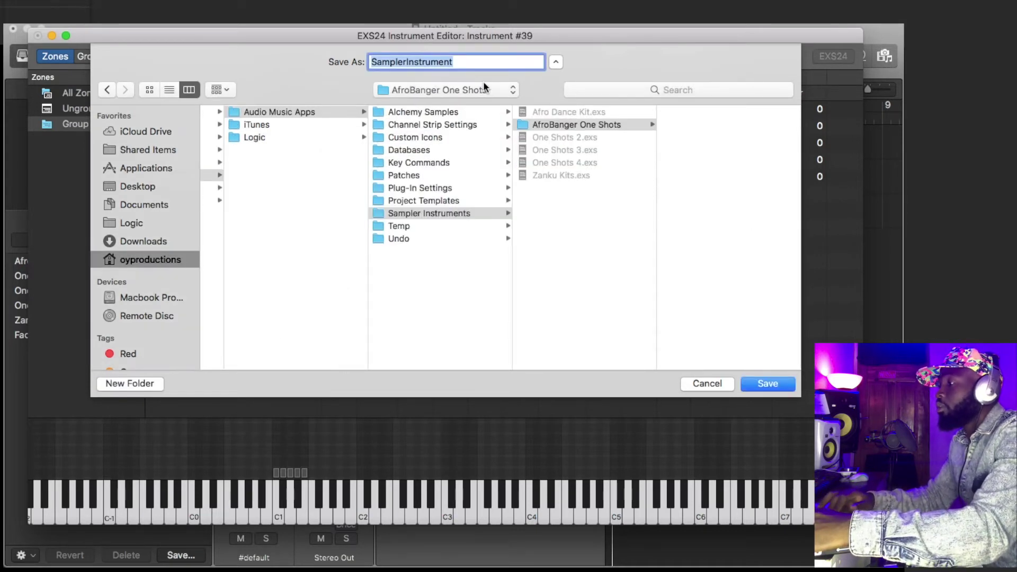
Name the instrument file 'Claps' and save it in that folder.
{"action": "left_click", "coordinate": [473, 61]}
{"action": "double_click", "coordinate": [470, 61]}
{"action": "type", "text": "C"}
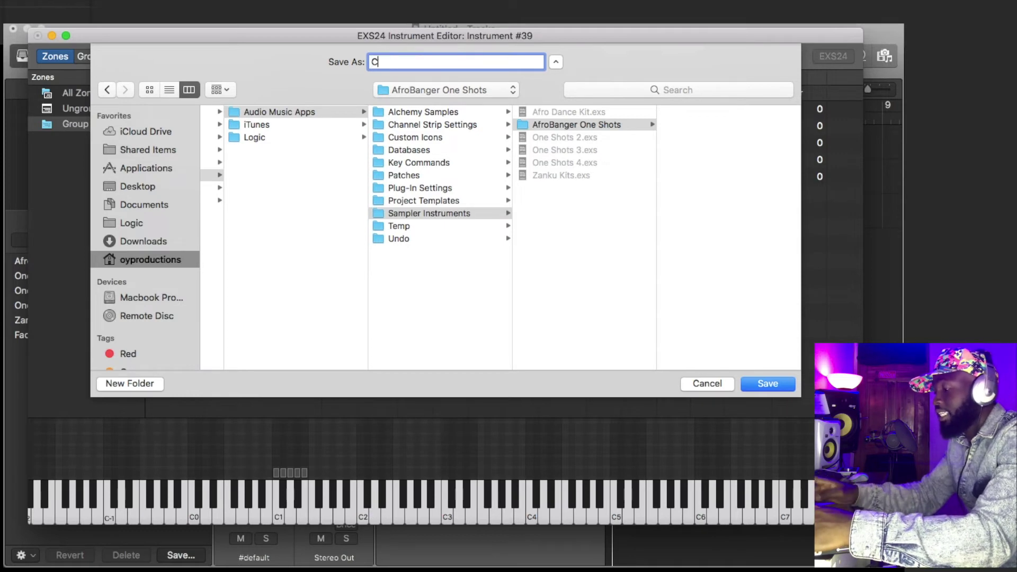
{"action": "type", "text": "laps"}
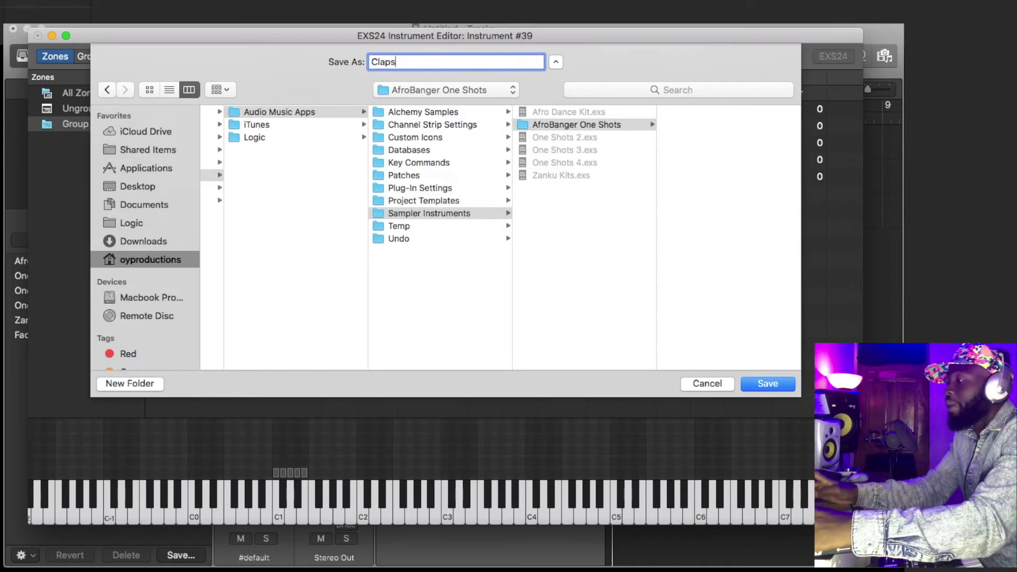
{"action": "key", "text": "Return"}
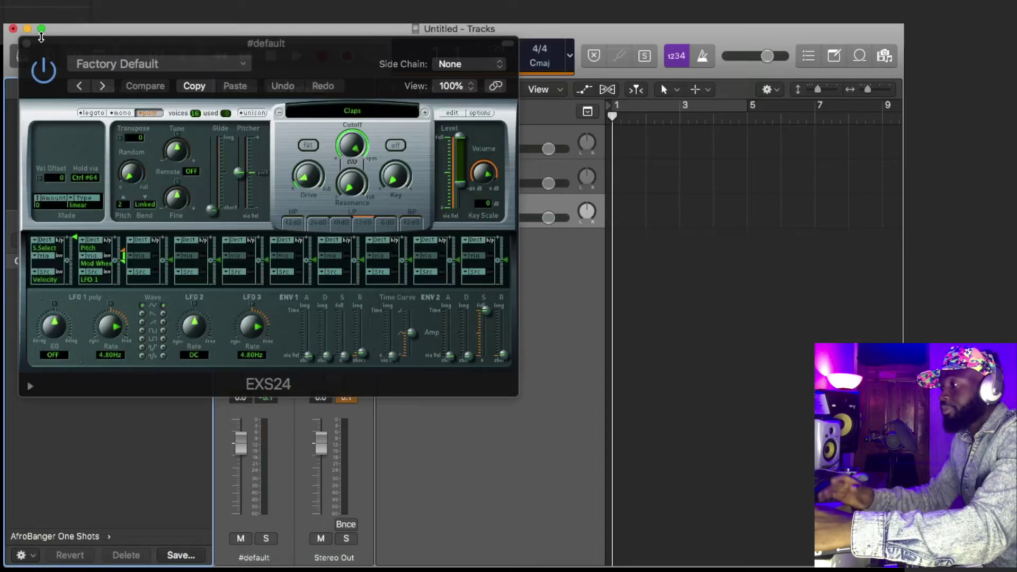
Close the EXS24 editor and plugin windows, then open the Library's AfroBanger One Shots folder.
{"action": "left_click", "coordinate": [38, 35]}
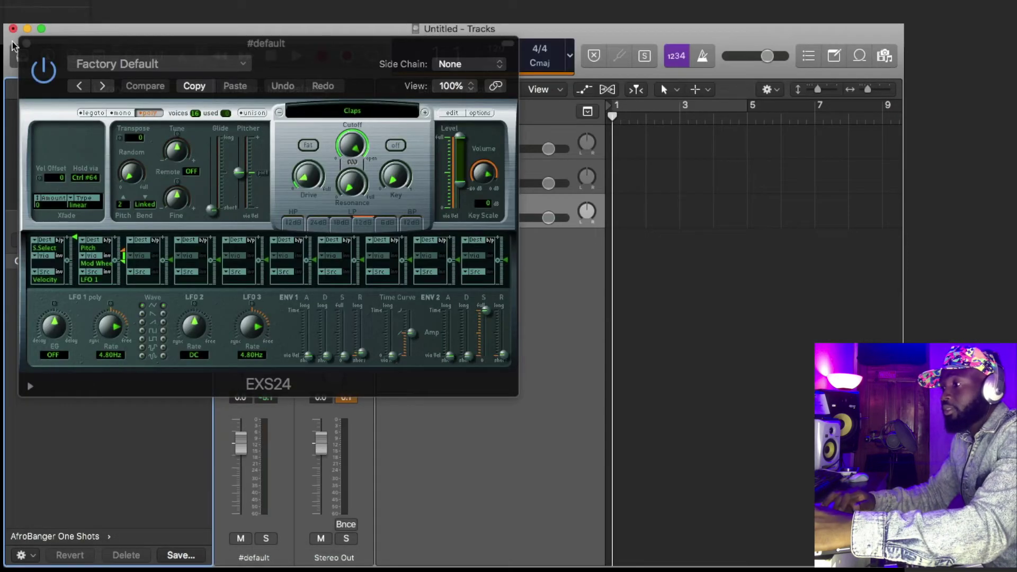
{"action": "left_click", "coordinate": [26, 43]}
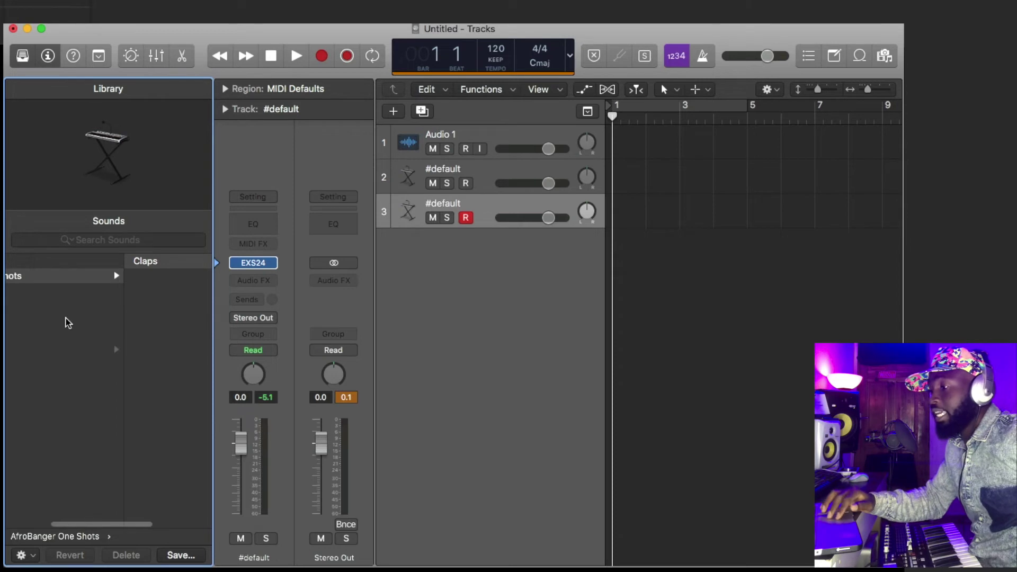
{"action": "scroll", "coordinate": [68, 323], "scroll_direction": "left", "scroll_amount": 3}
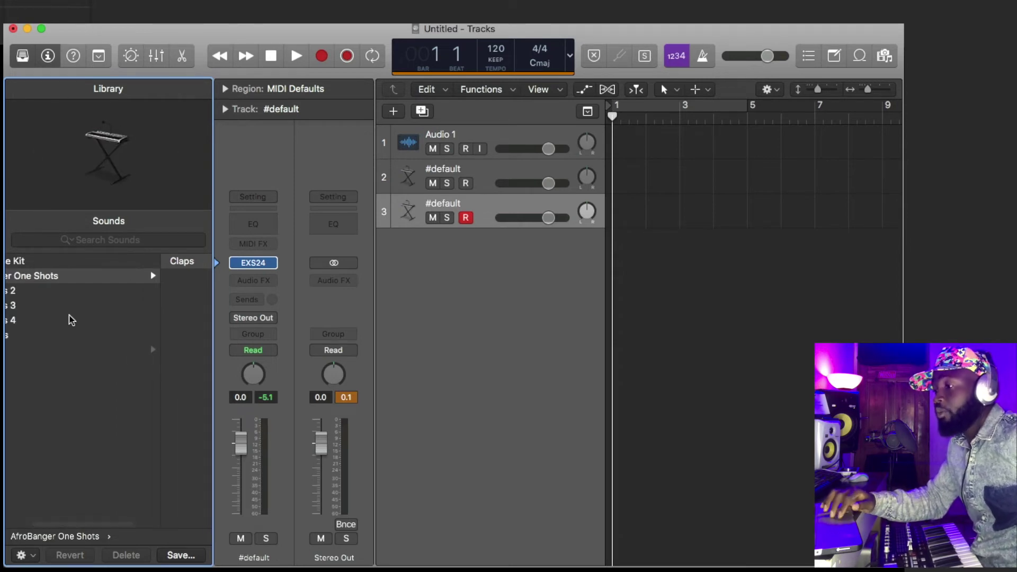
{"action": "left_click", "coordinate": [62, 279]}
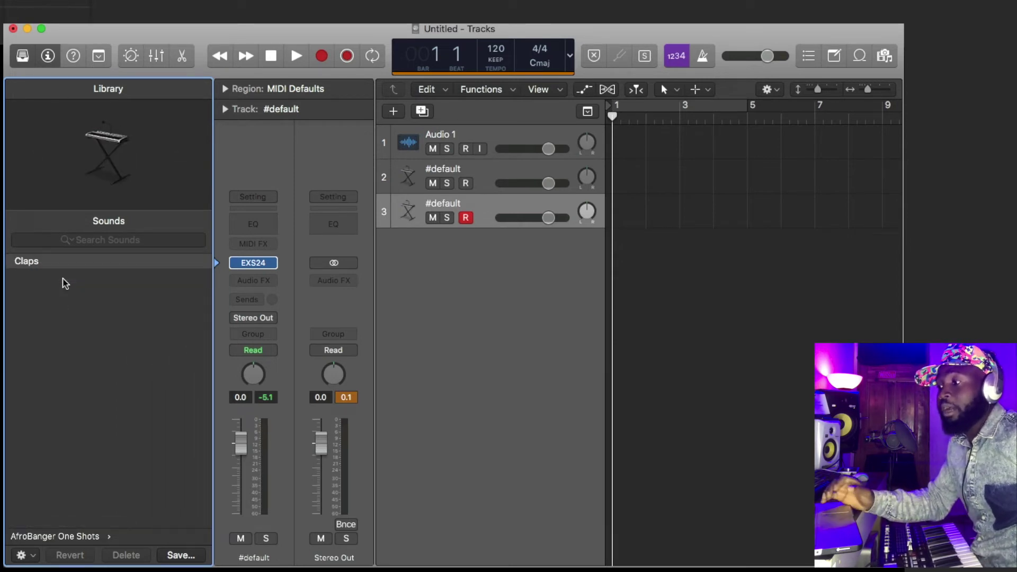
Open and then close the sampler plugin on the #default track.
{"action": "scroll", "coordinate": [64, 283], "scroll_direction": "left", "scroll_amount": 3}
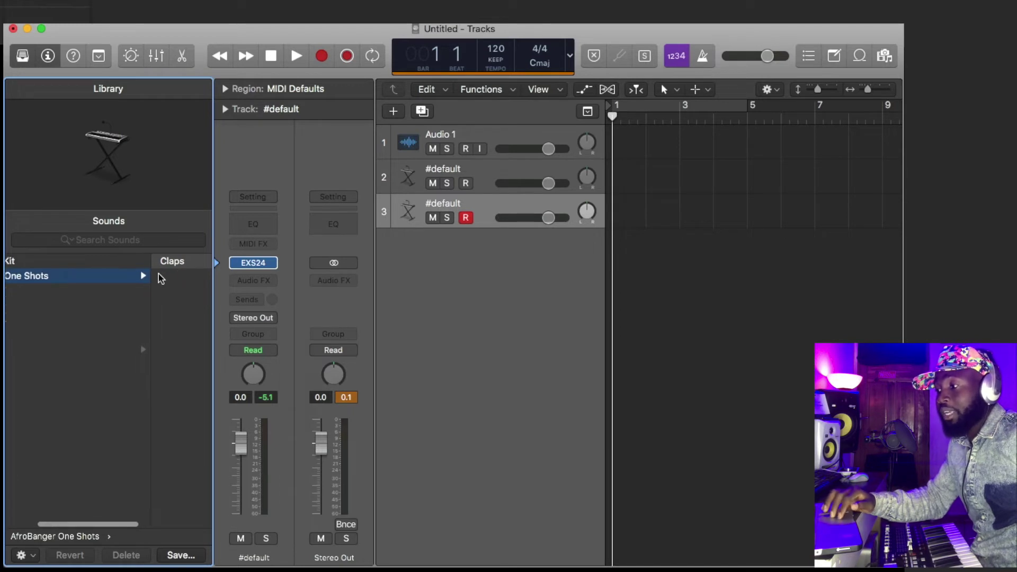
{"action": "scroll", "coordinate": [69, 288], "scroll_direction": "right", "scroll_amount": 2}
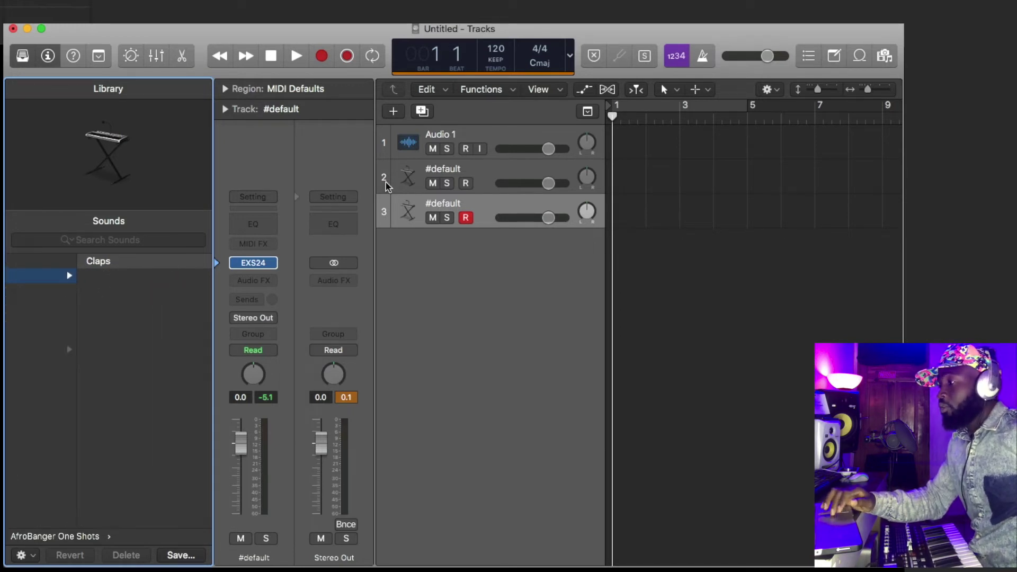
{"action": "left_click", "coordinate": [253, 266]}
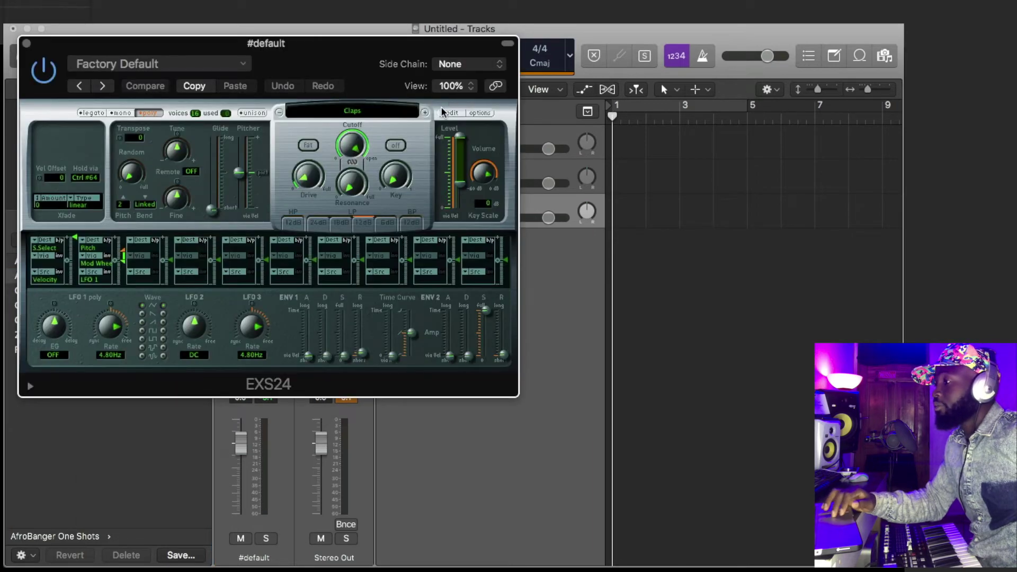
{"action": "left_click", "coordinate": [26, 43]}
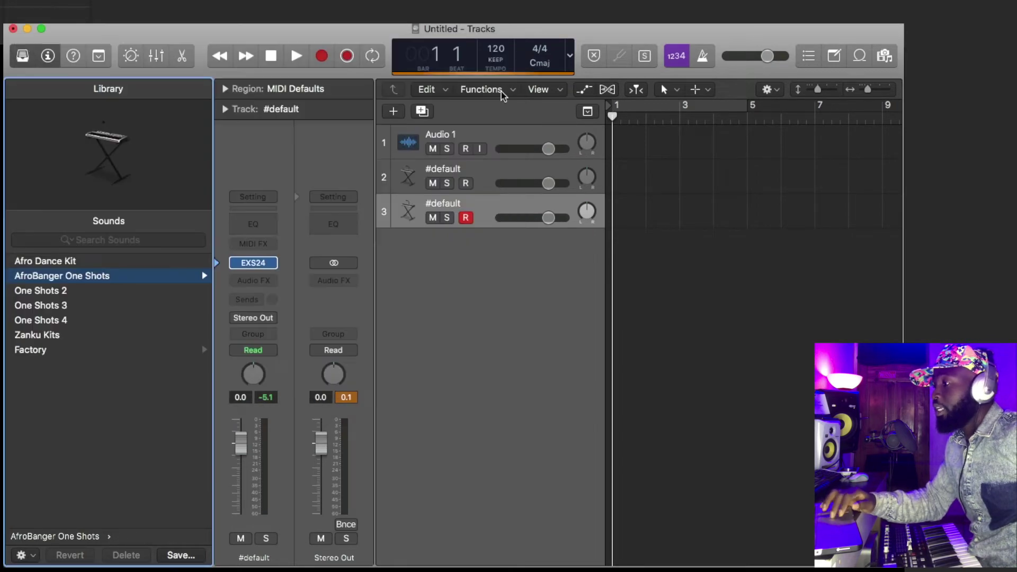
Add Software Instrument track Inst 3 with EXS24 and open its empty Instrument Editor.
{"action": "left_click", "coordinate": [397, 113]}
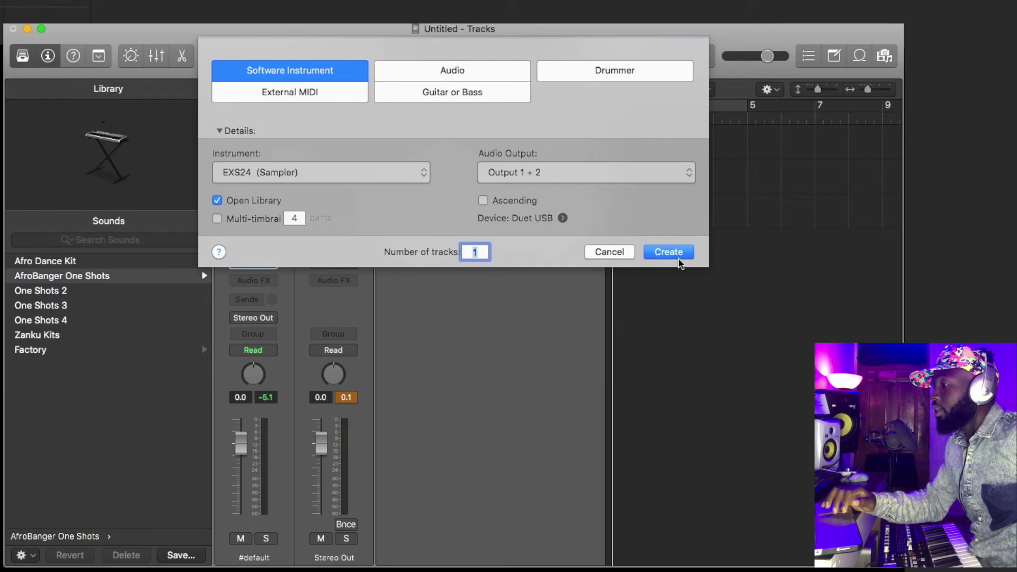
{"action": "left_click", "coordinate": [669, 253]}
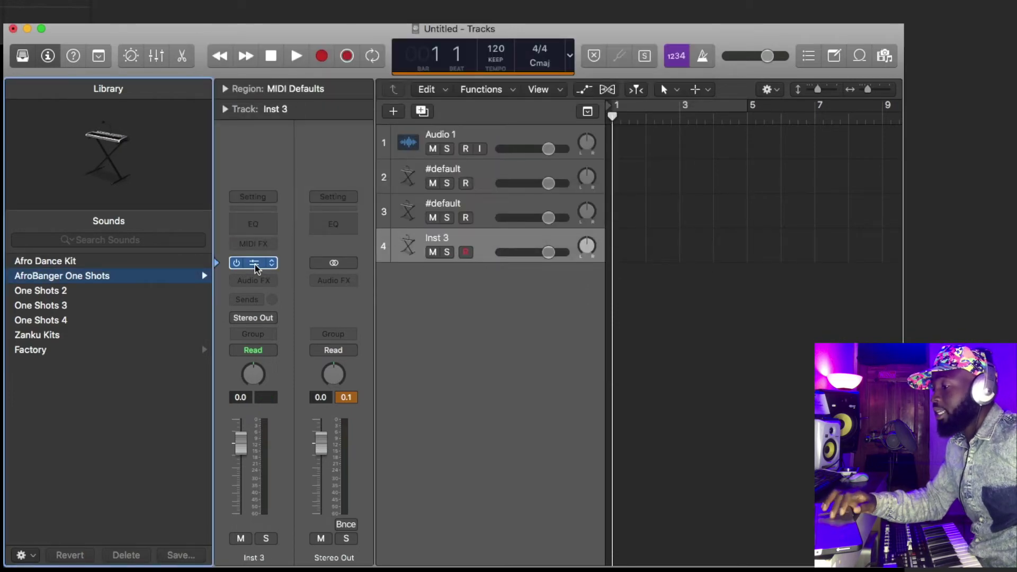
{"action": "left_click", "coordinate": [255, 265]}
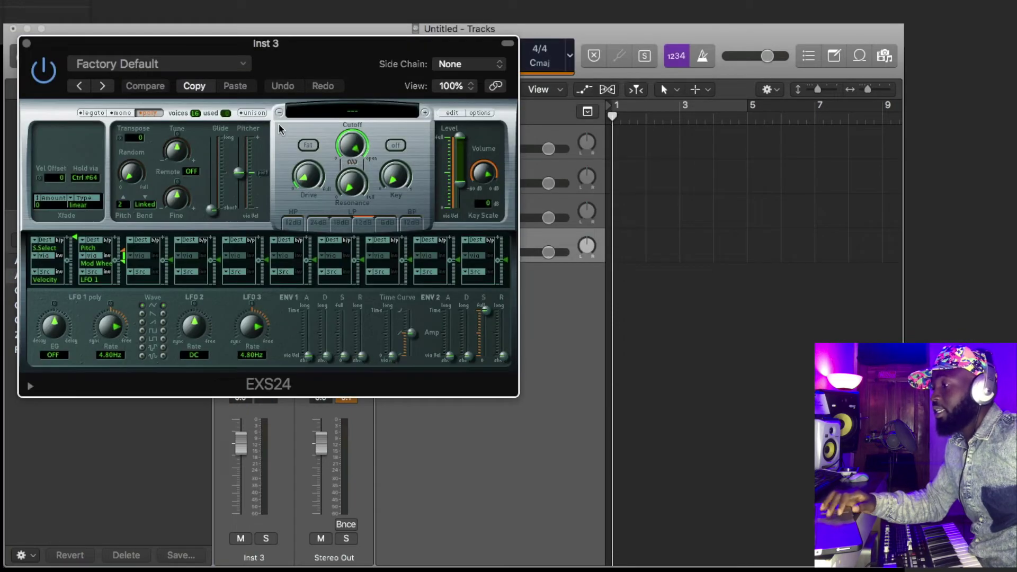
{"action": "left_click", "coordinate": [448, 113]}
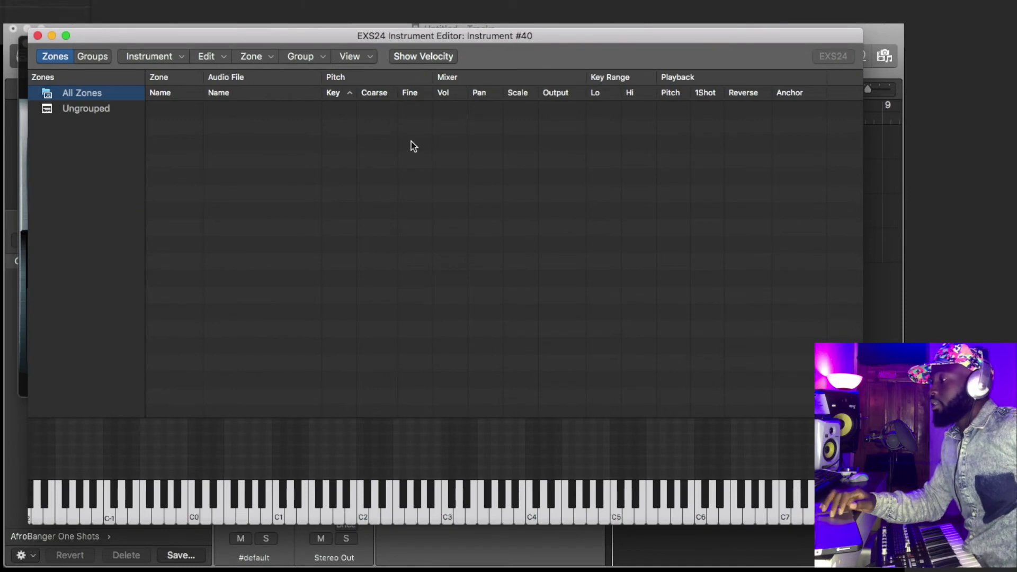
{"action": "left_click", "coordinate": [273, 57]}
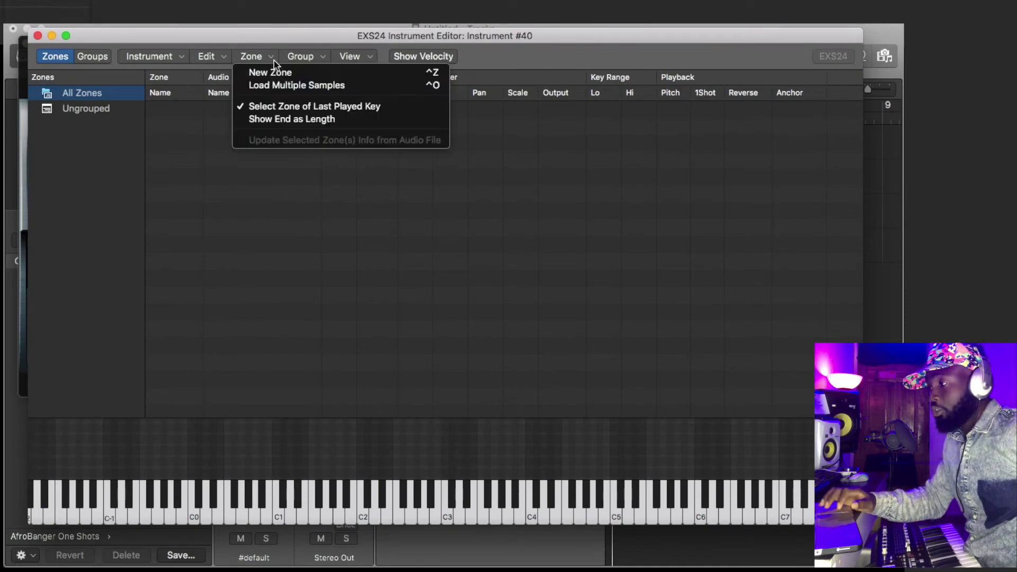
Add all ten samples from Desktop > O.Y Productions > One Shots > Cymbals and Crashes as zones C1–A1.
{"action": "left_click", "coordinate": [295, 85]}
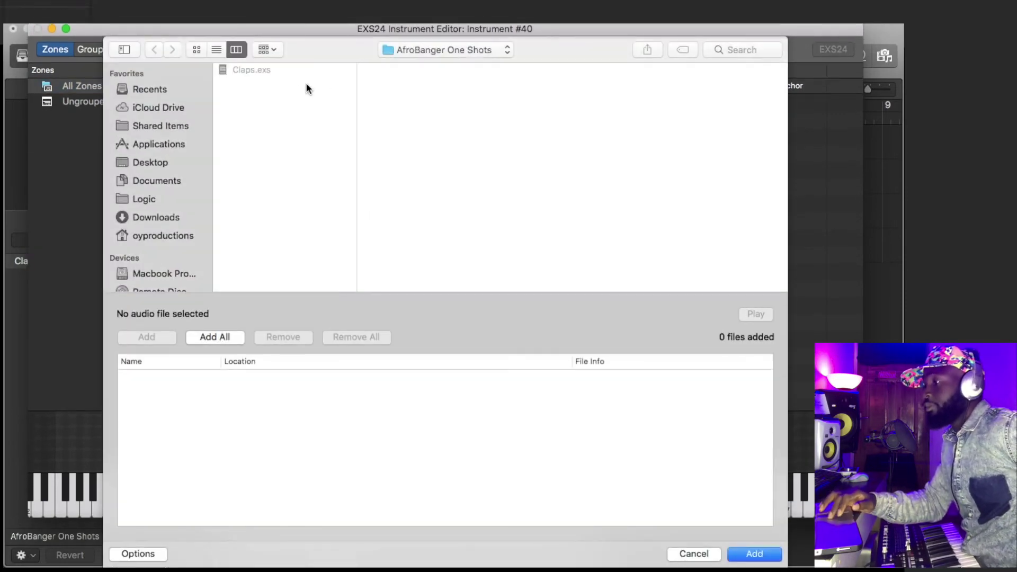
{"action": "left_click", "coordinate": [153, 165]}
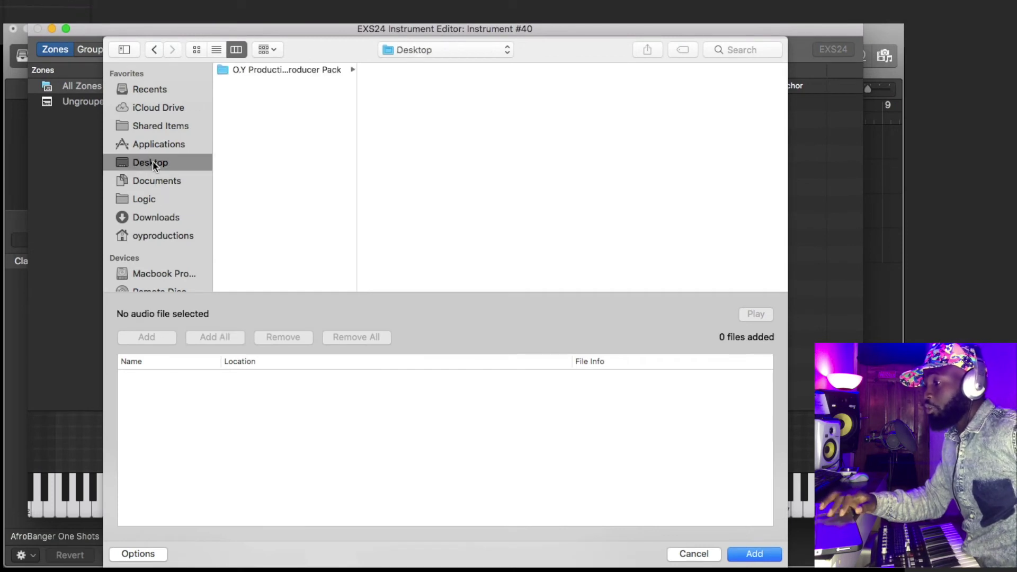
{"action": "left_click", "coordinate": [319, 70]}
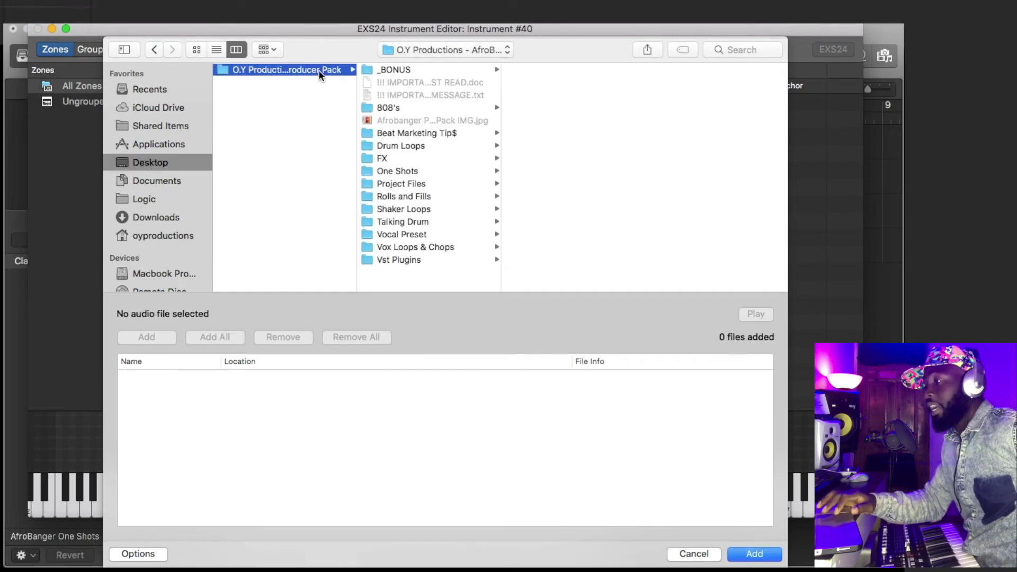
{"action": "left_click", "coordinate": [416, 171]}
{"action": "left_click", "coordinate": [566, 82]}
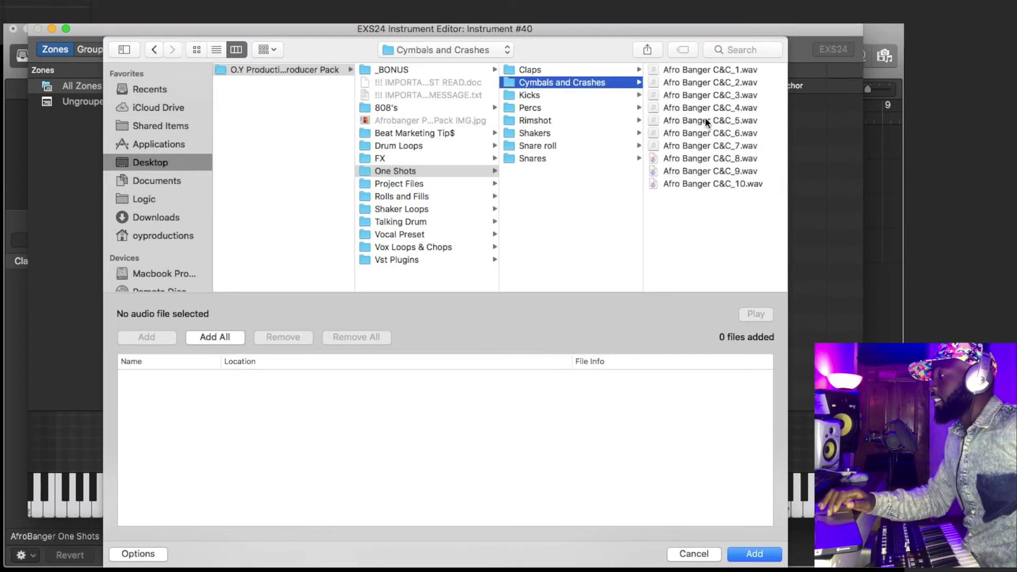
{"action": "left_click", "coordinate": [706, 200]}
{"action": "key", "text": "super+a"}
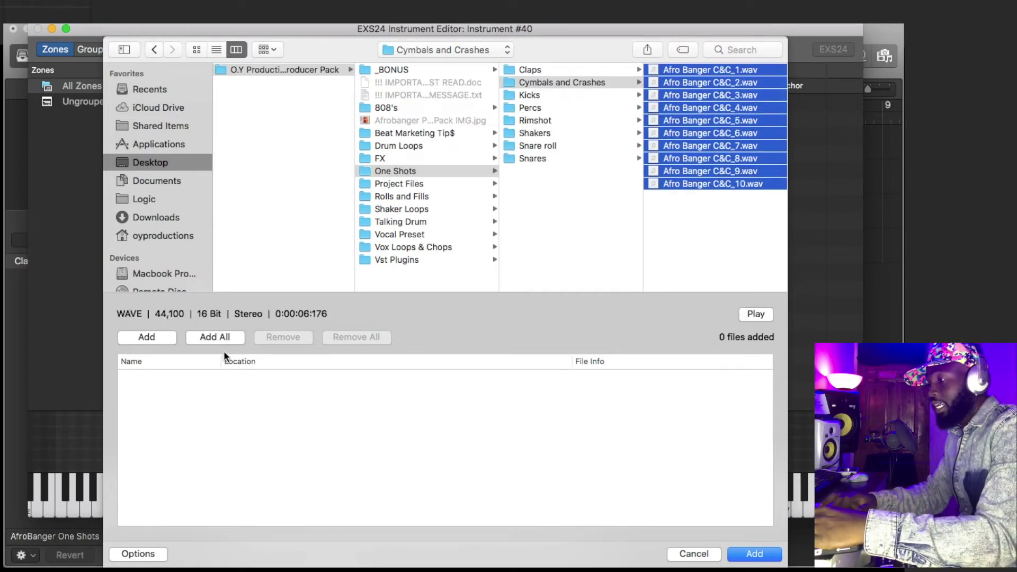
{"action": "left_click", "coordinate": [206, 337]}
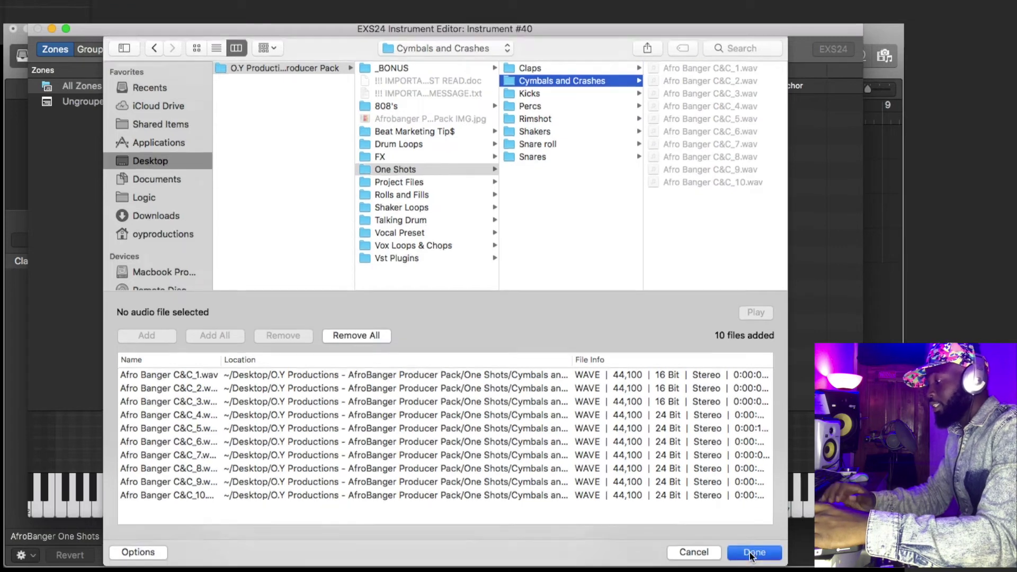
{"action": "left_click", "coordinate": [753, 554]}
{"action": "left_click", "coordinate": [547, 183]}
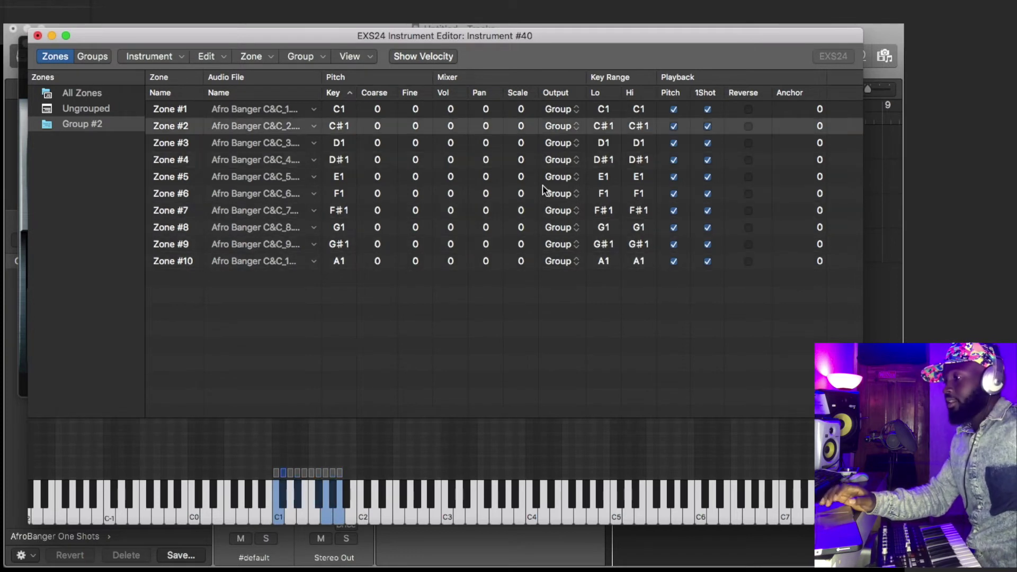
Show the EXS24 Instrument menu for the cymbal and crash instrument.
{"action": "left_click", "coordinate": [164, 58]}
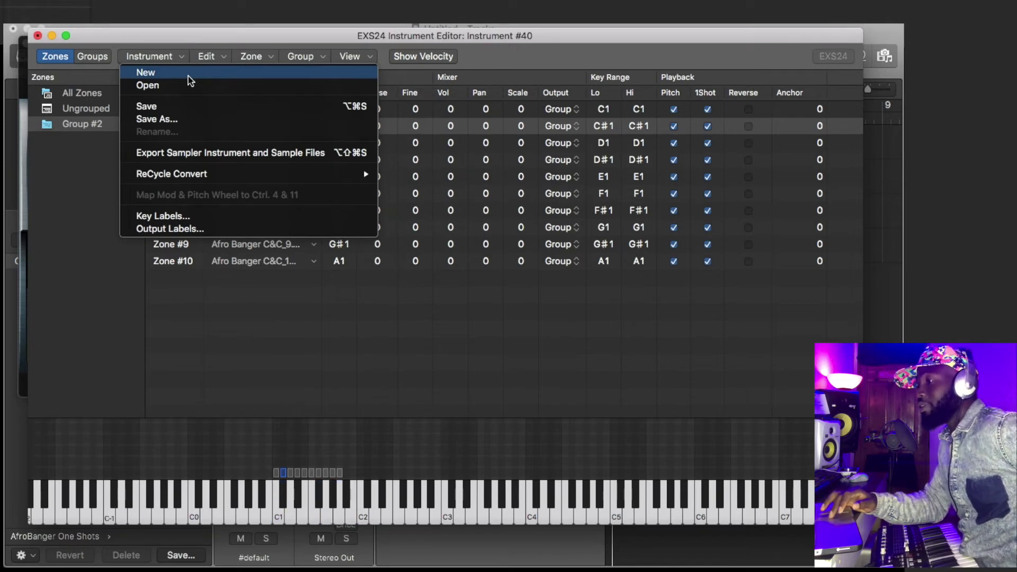
Save the cymbal instrument as 'Cymbals & Crashes.exs' inside the AfroBanger One Shots folder.
{"action": "left_click", "coordinate": [190, 113]}
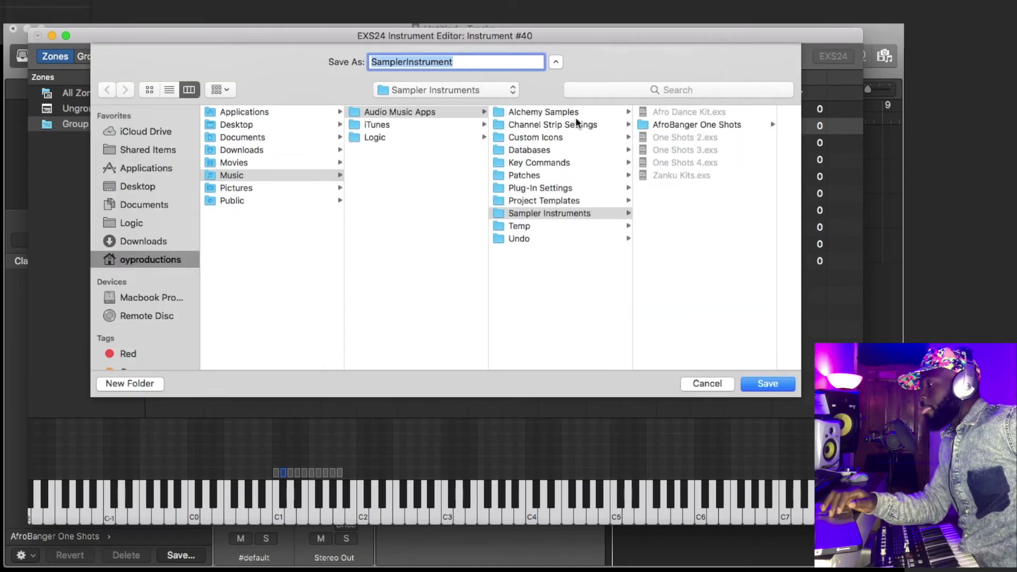
{"action": "left_click", "coordinate": [713, 125]}
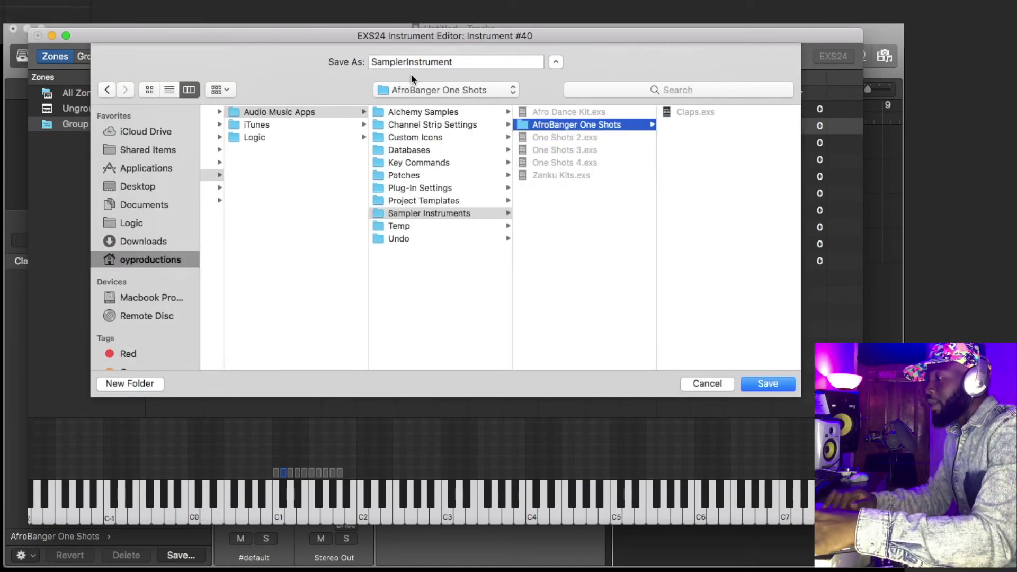
{"action": "left_click", "coordinate": [380, 56]}
{"action": "key", "text": "BackSpace"}
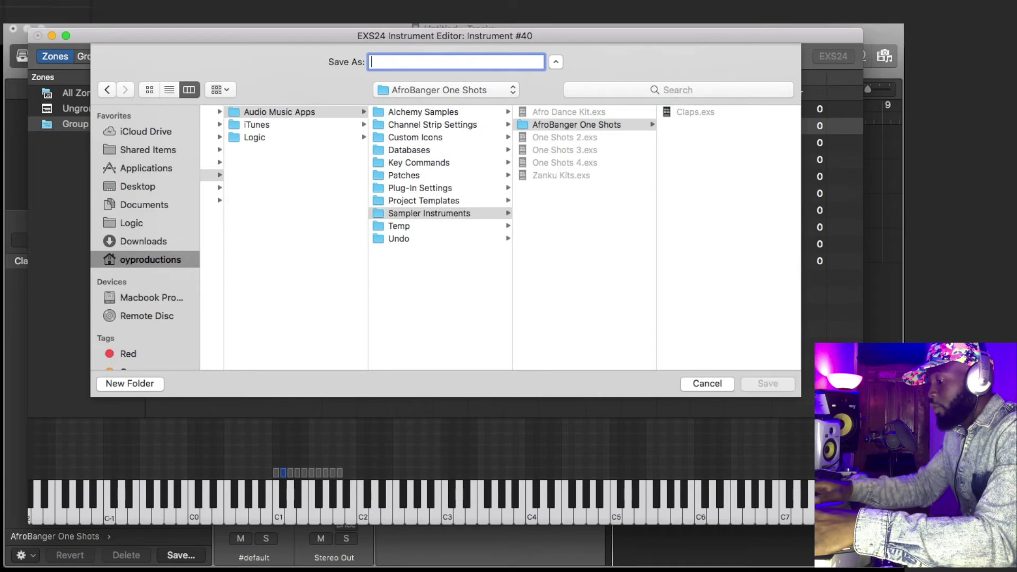
{"action": "type", "text": "Cymbals"}
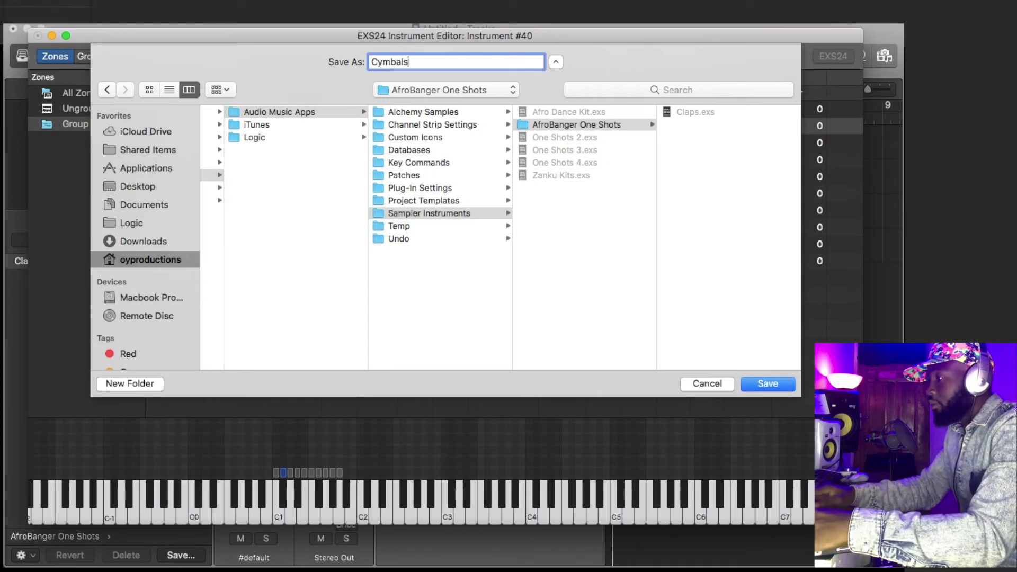
{"action": "type", "text": " & Crashes"}
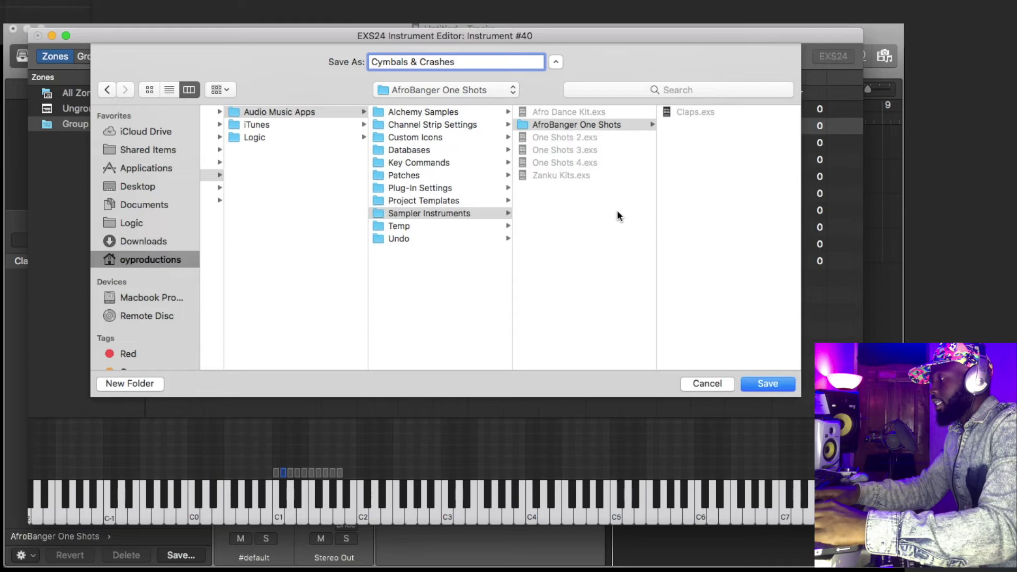
{"action": "key", "text": "Return"}
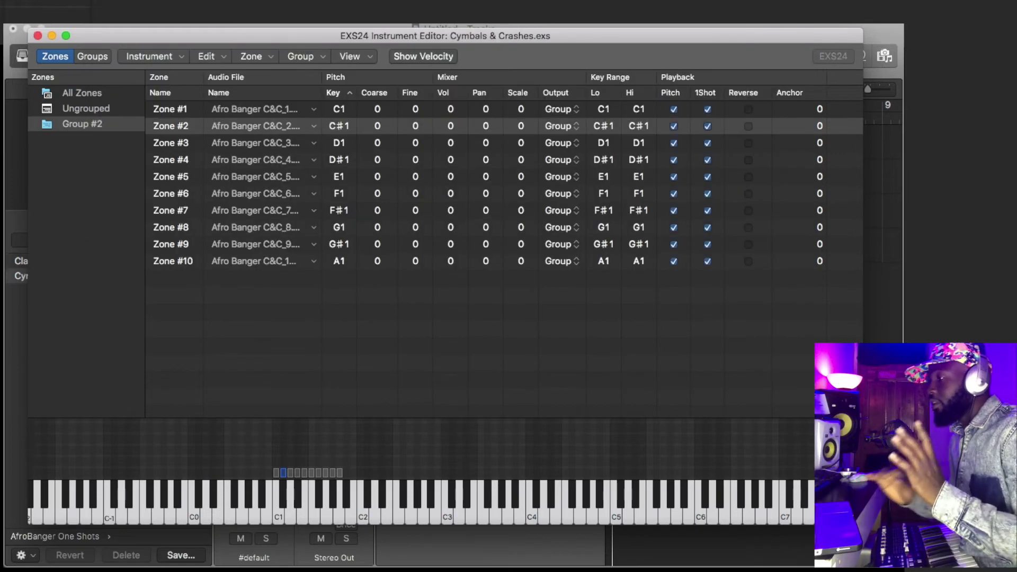
Close the EXS24 Instrument Editor and plugin windows.
{"action": "left_click", "coordinate": [37, 36]}
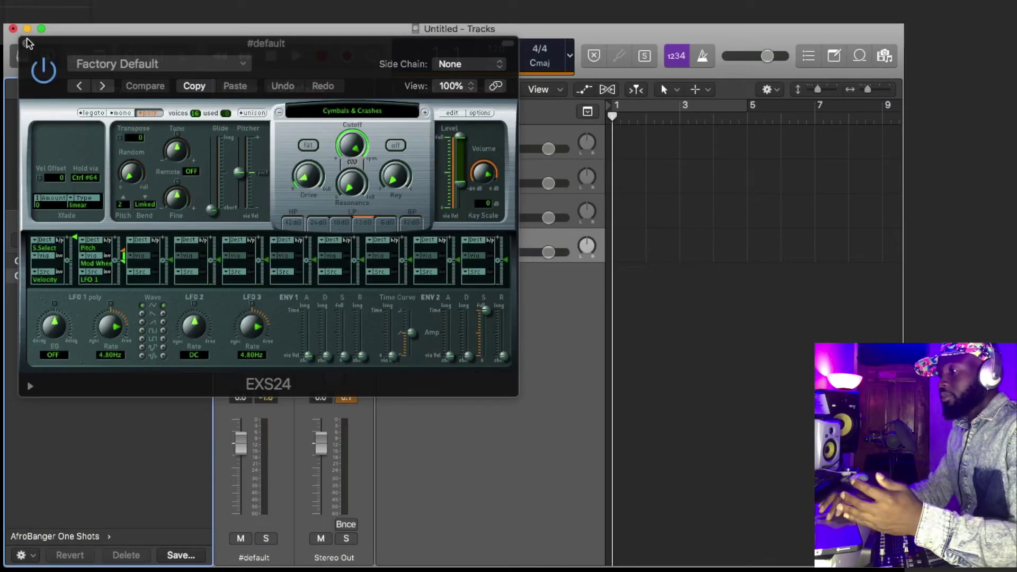
{"action": "left_click", "coordinate": [24, 43]}
{"action": "scroll", "coordinate": [134, 286], "scroll_direction": "left", "scroll_amount": 3}
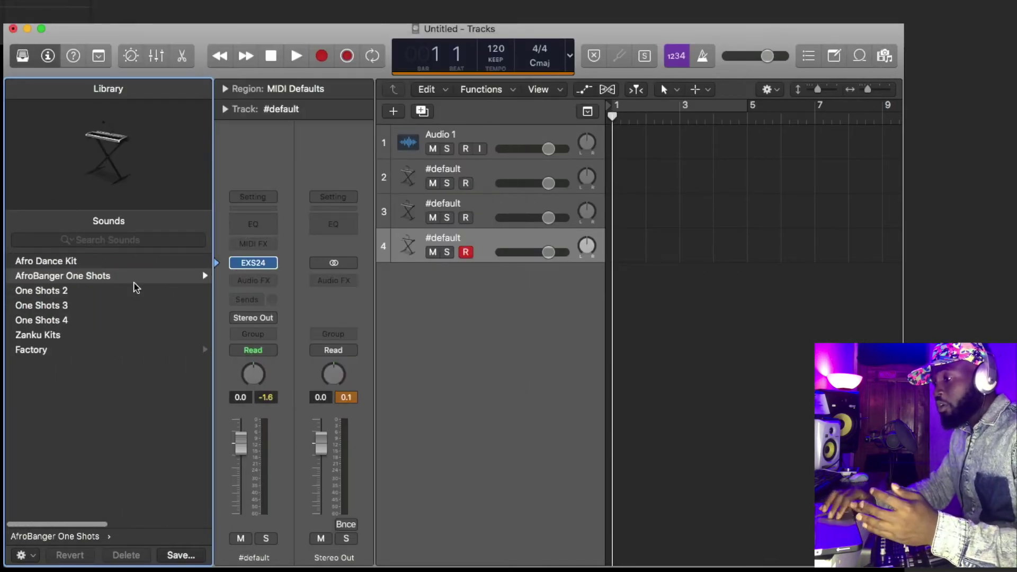
{"action": "scroll", "coordinate": [103, 276], "scroll_direction": "right", "scroll_amount": 3}
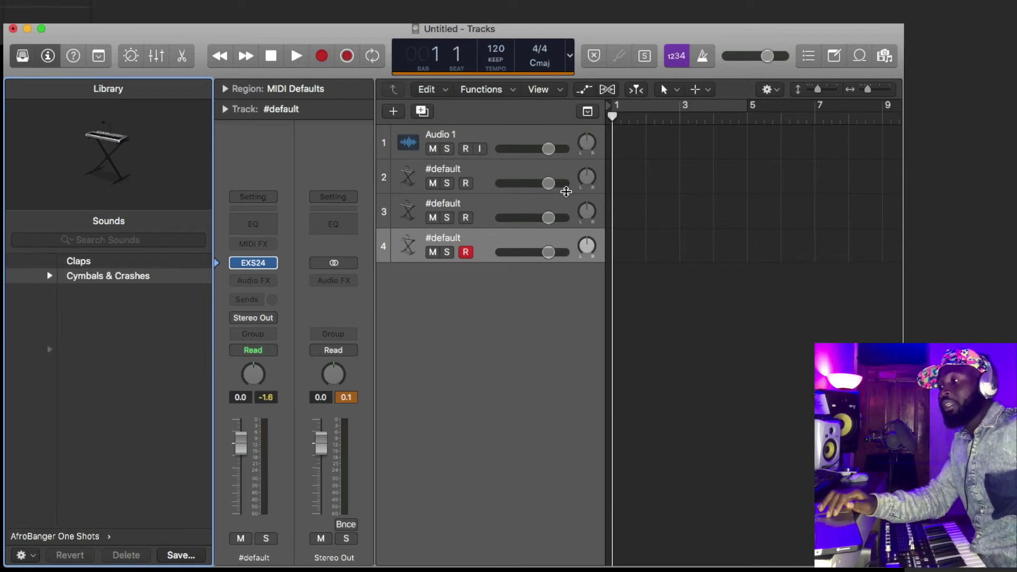
Load the Claps patch from AfroBanger One Shots onto track 4, then select track 3.
{"action": "left_click", "coordinate": [98, 265]}
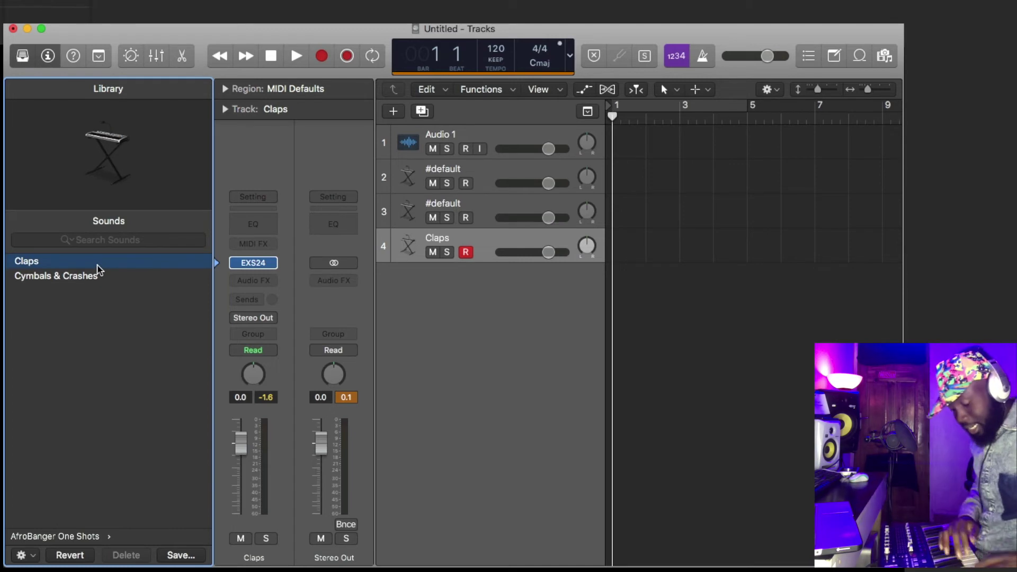
{"action": "left_click", "coordinate": [74, 279]}
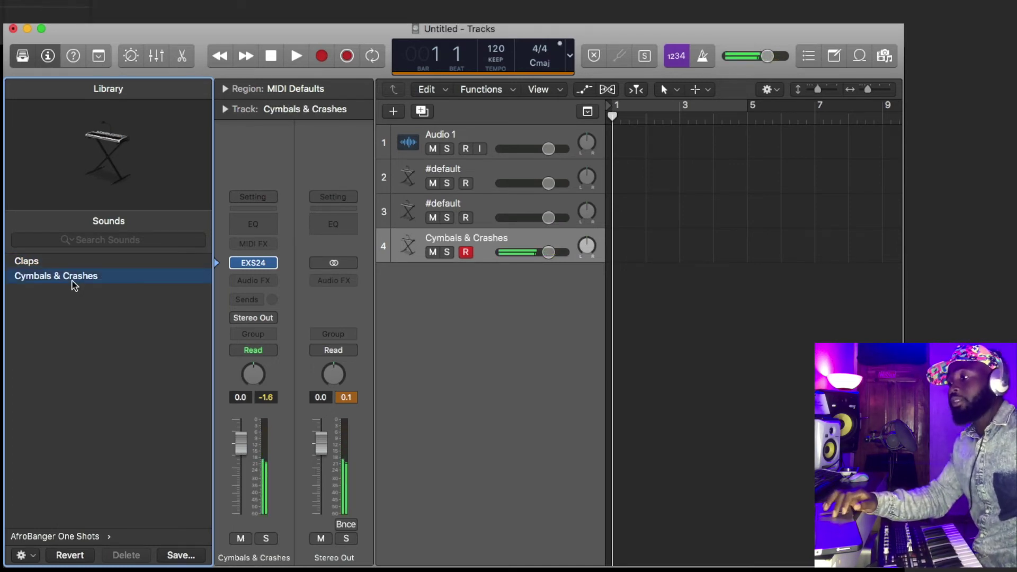
{"action": "left_click", "coordinate": [79, 267]}
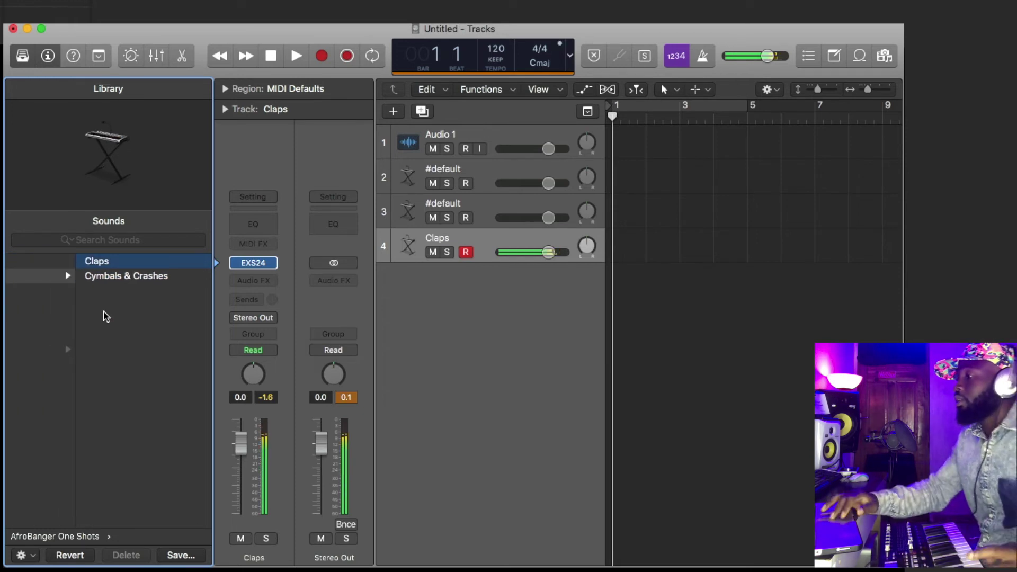
{"action": "left_click", "coordinate": [488, 219]}
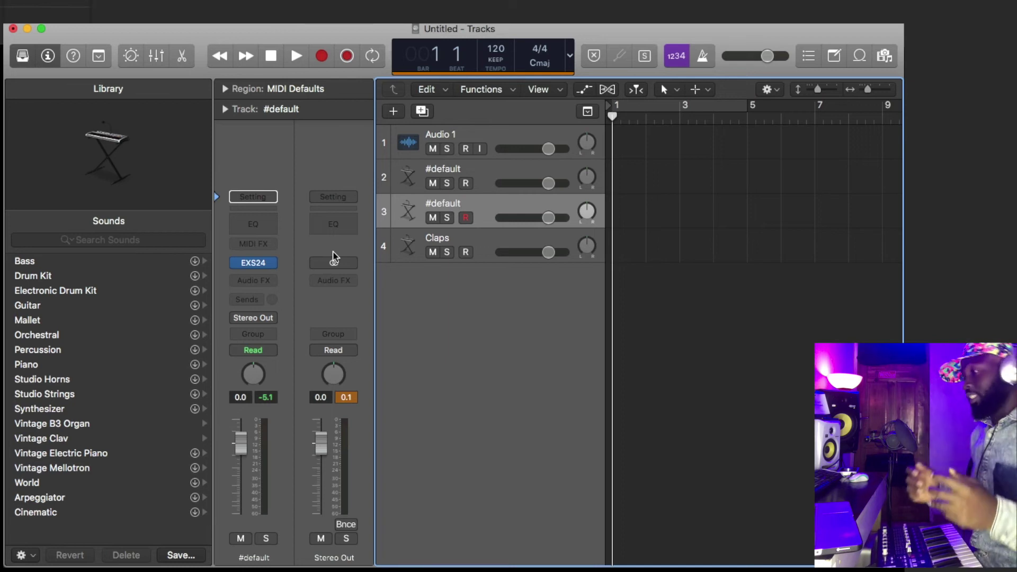
Select the Claps track and add software instrument track Inst 4 with Option-Command-S.
{"action": "left_click", "coordinate": [407, 246]}
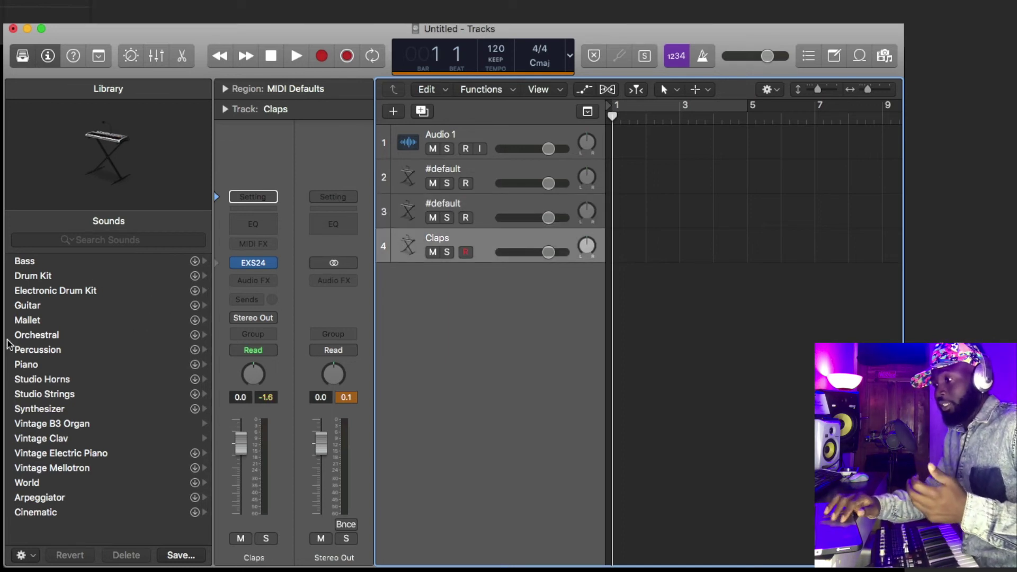
{"action": "key", "text": "alt+super+s"}
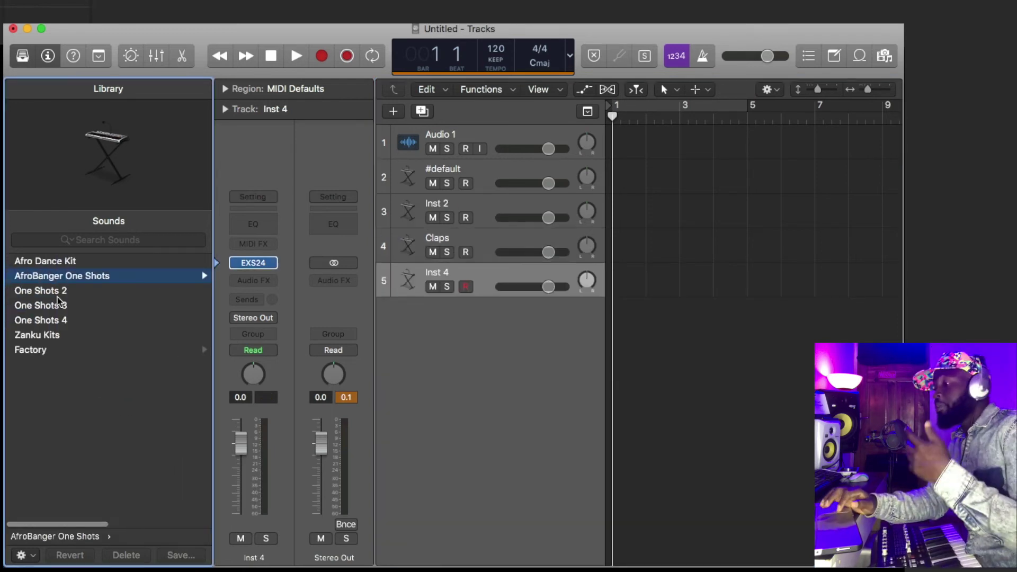
{"action": "scroll", "coordinate": [60, 302], "scroll_direction": "right", "scroll_amount": 3}
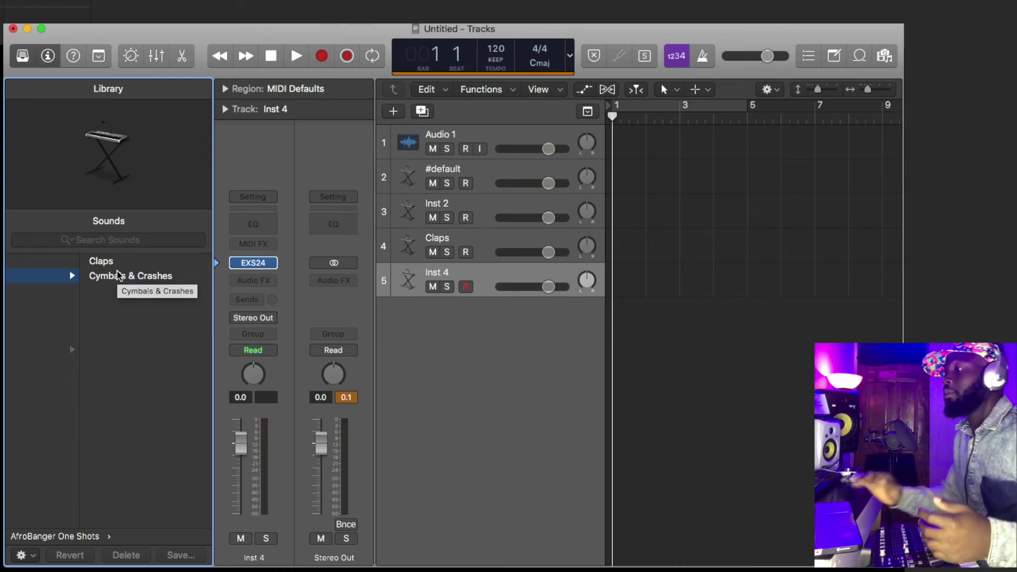
Search the Library for 'clap' and load the Claps result onto track 5.
{"action": "left_click", "coordinate": [100, 239]}
{"action": "type", "text": "clap"}
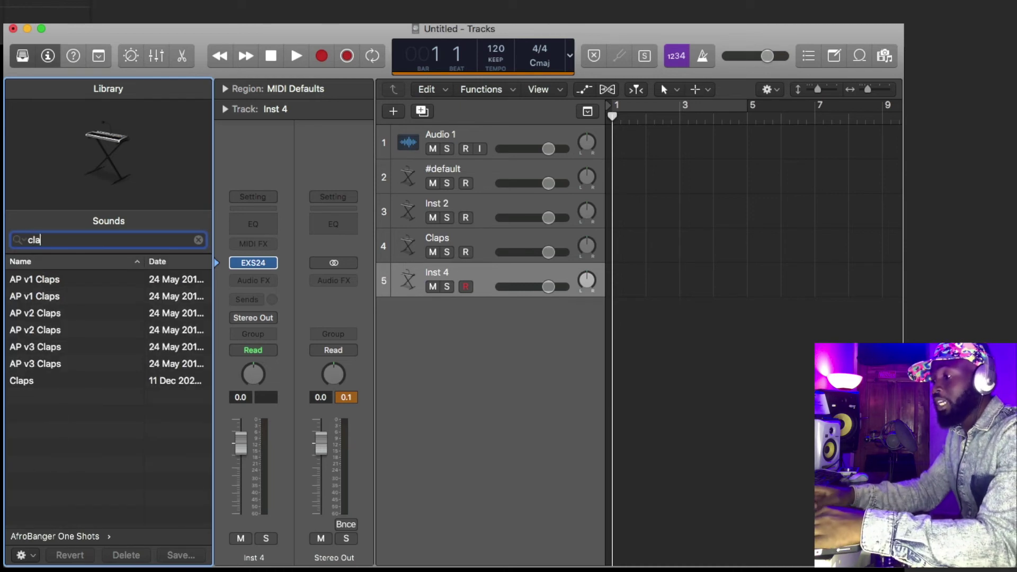
{"action": "key", "text": "BackSpace"}
{"action": "key", "text": "BackSpace"}
{"action": "key", "text": "BackSpace"}
{"action": "key", "text": "BackSpace"}
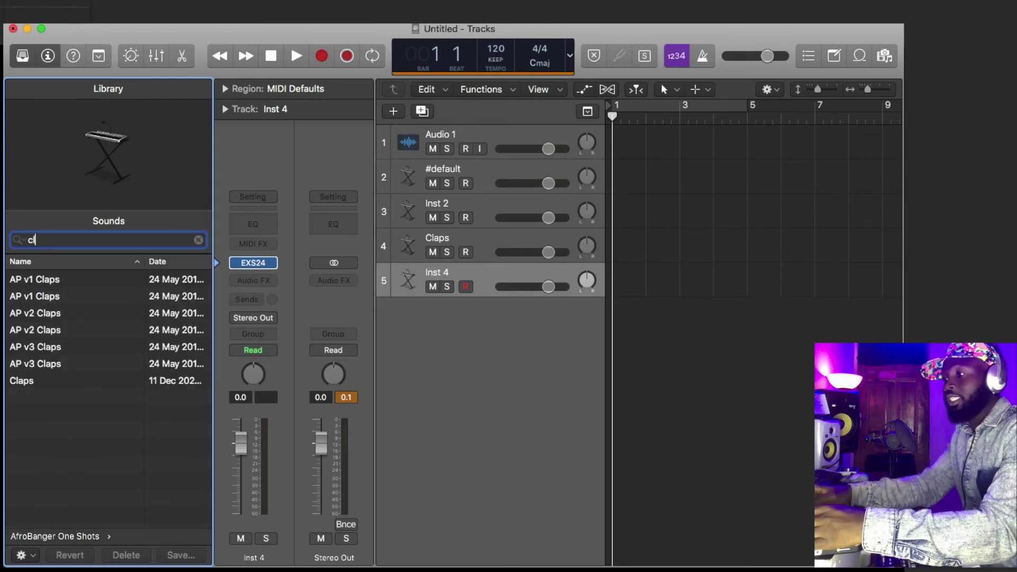
{"action": "type", "text": "clap"}
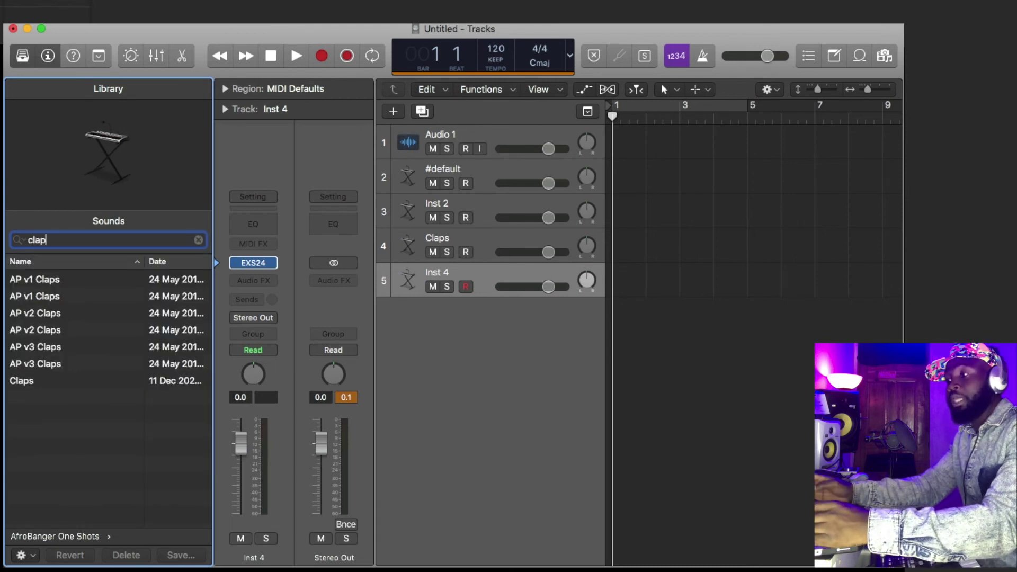
{"action": "left_click", "coordinate": [113, 385]}
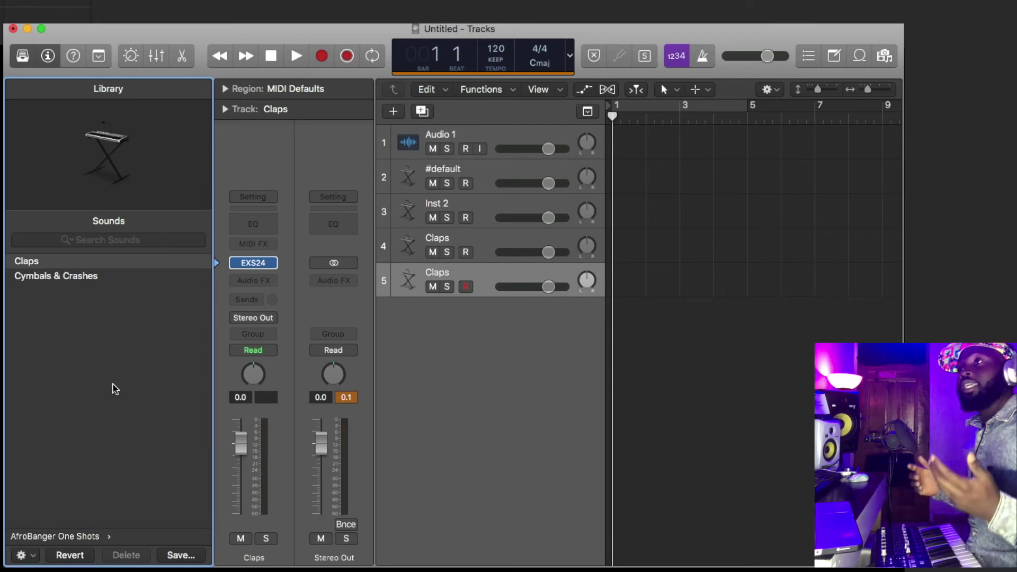